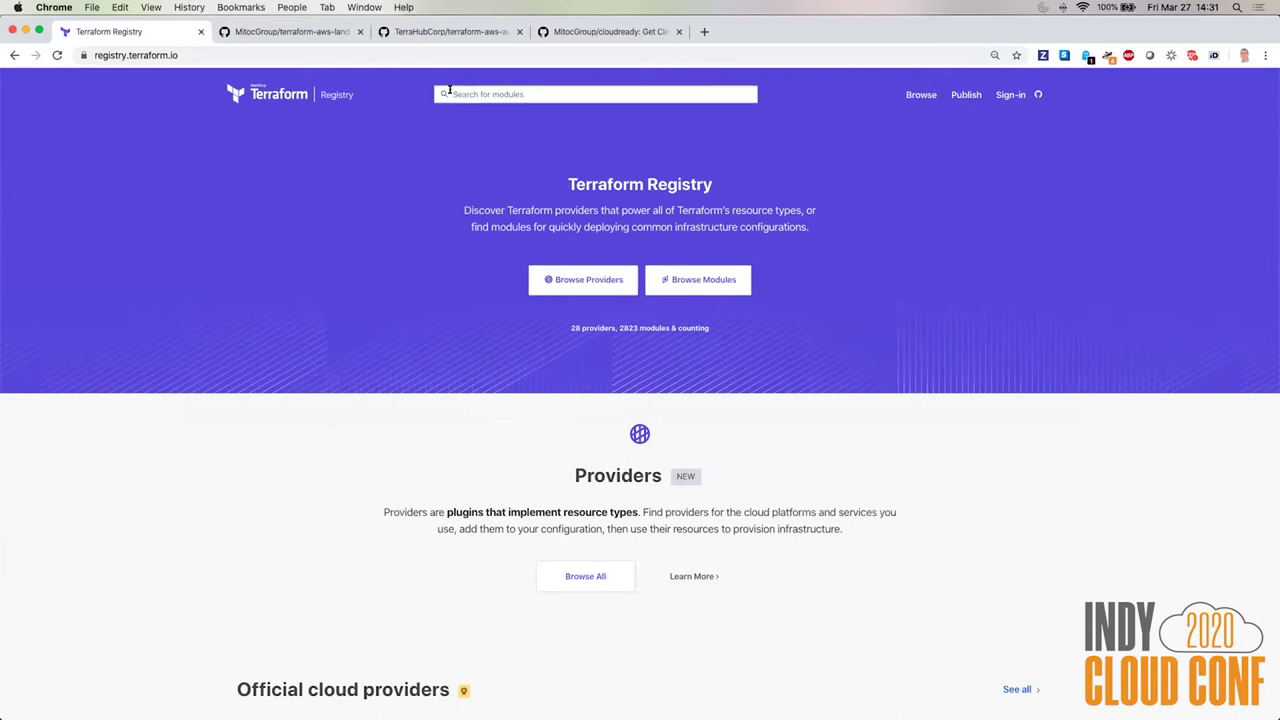
Search the Terraform Registry for "landing zone" and open MitocGroup's AWS landing-zone module.
click(494, 93)
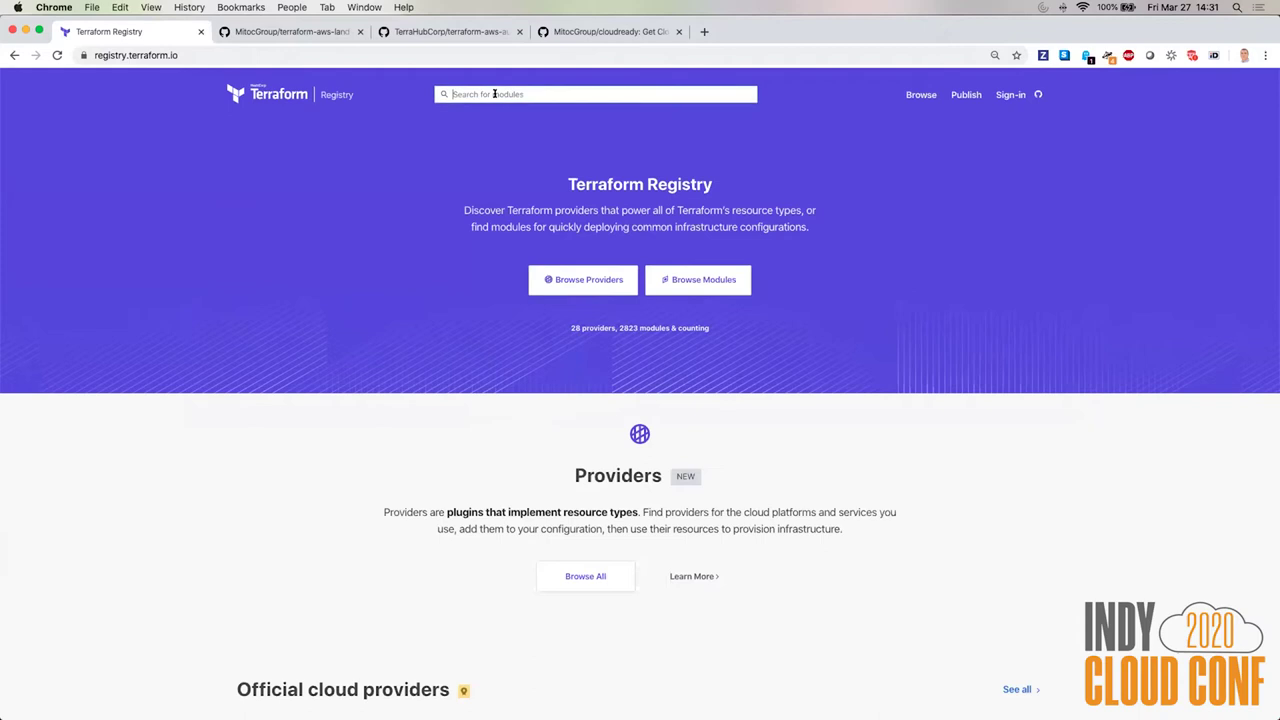
text(ladm)
text(ing-zone)
key(Return)
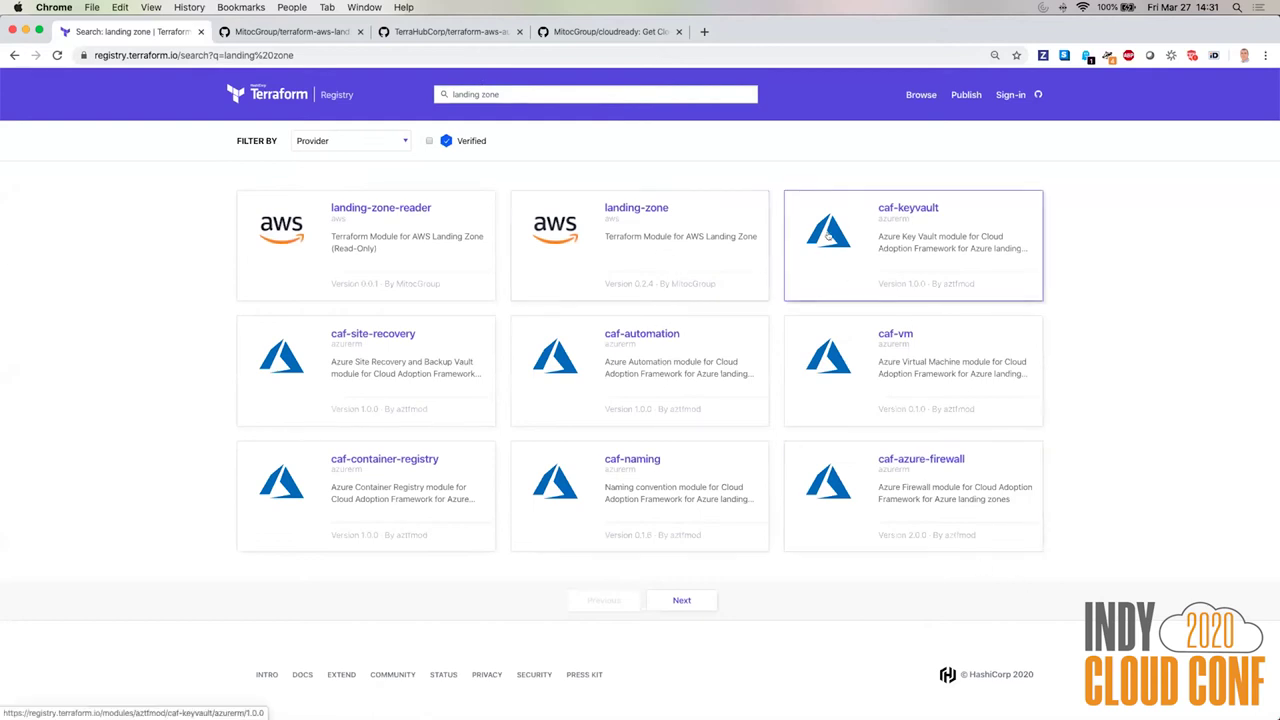
click(628, 207)
Examine the module's Readme, highlighting the main.tf module block and the default terraform.tfvars values.
scroll(626, 316, down, 1)
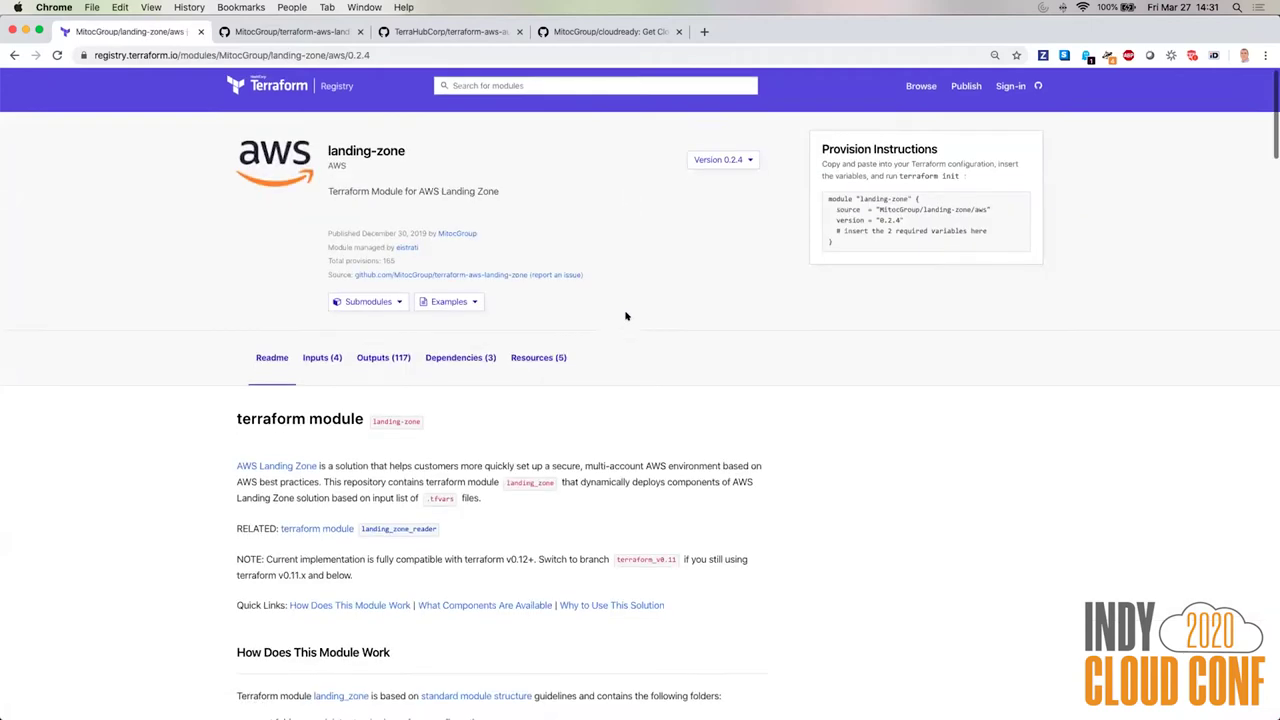
scroll(626, 316, down, 5)
scroll(626, 316, down, 8)
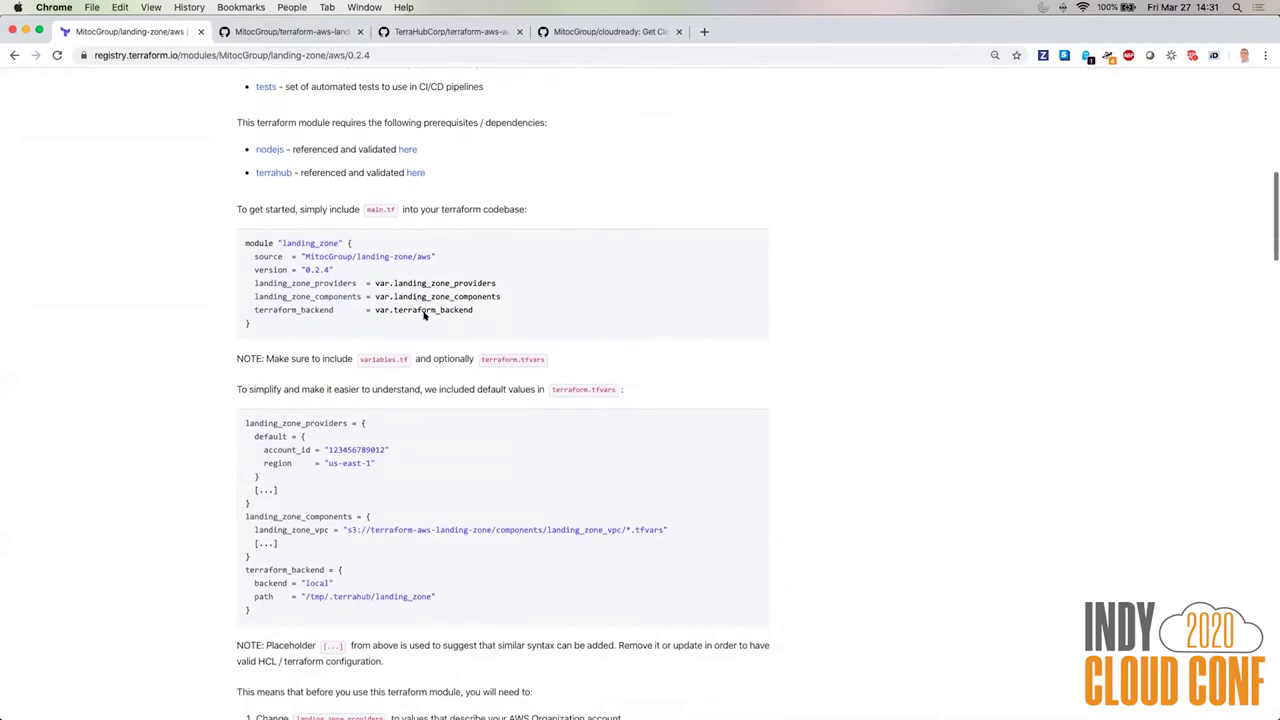
drag(250, 322, 238, 240)
click(305, 562)
drag(262, 610, 224, 407)
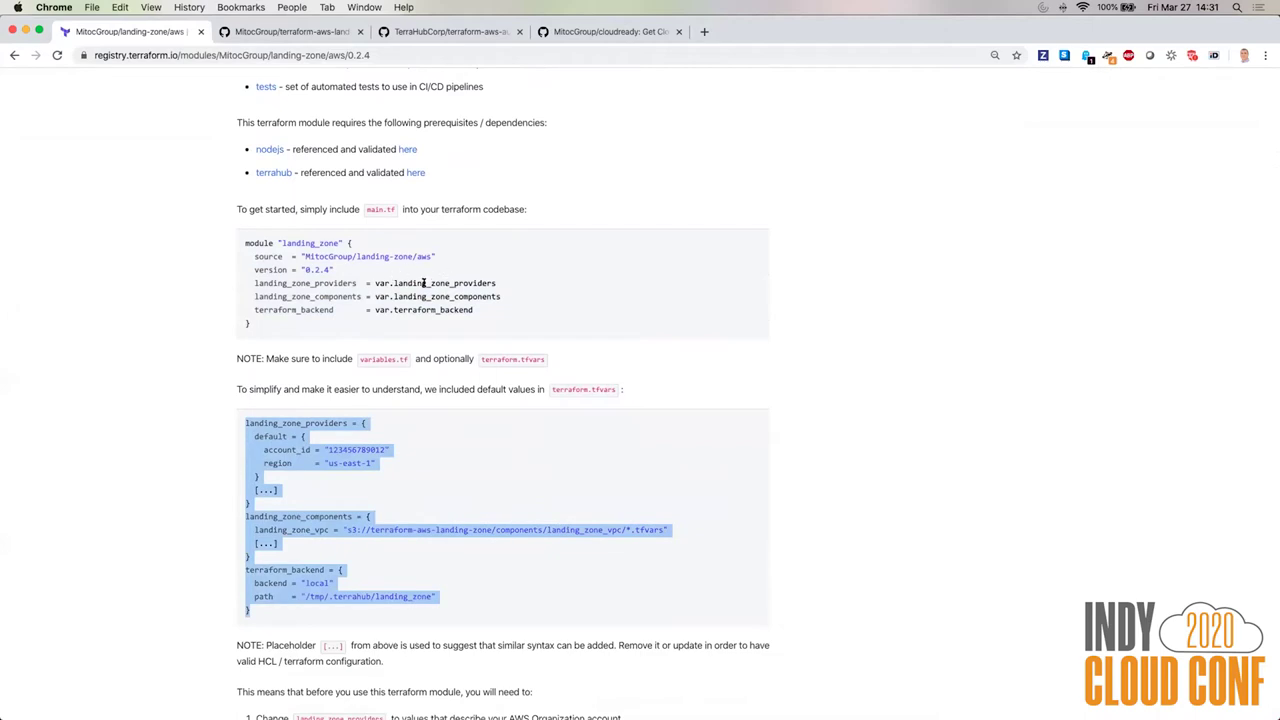
scroll(557, 437, down, 1)
click(557, 437)
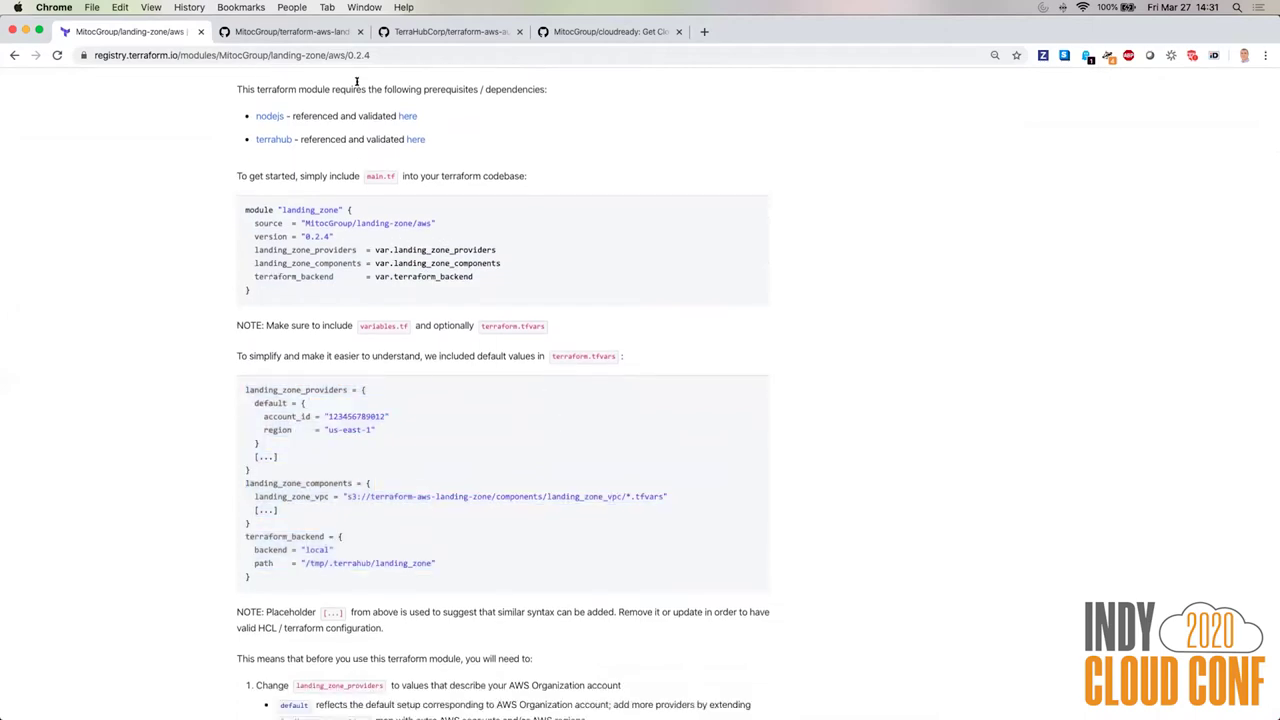
scroll(437, 140, up, 10)
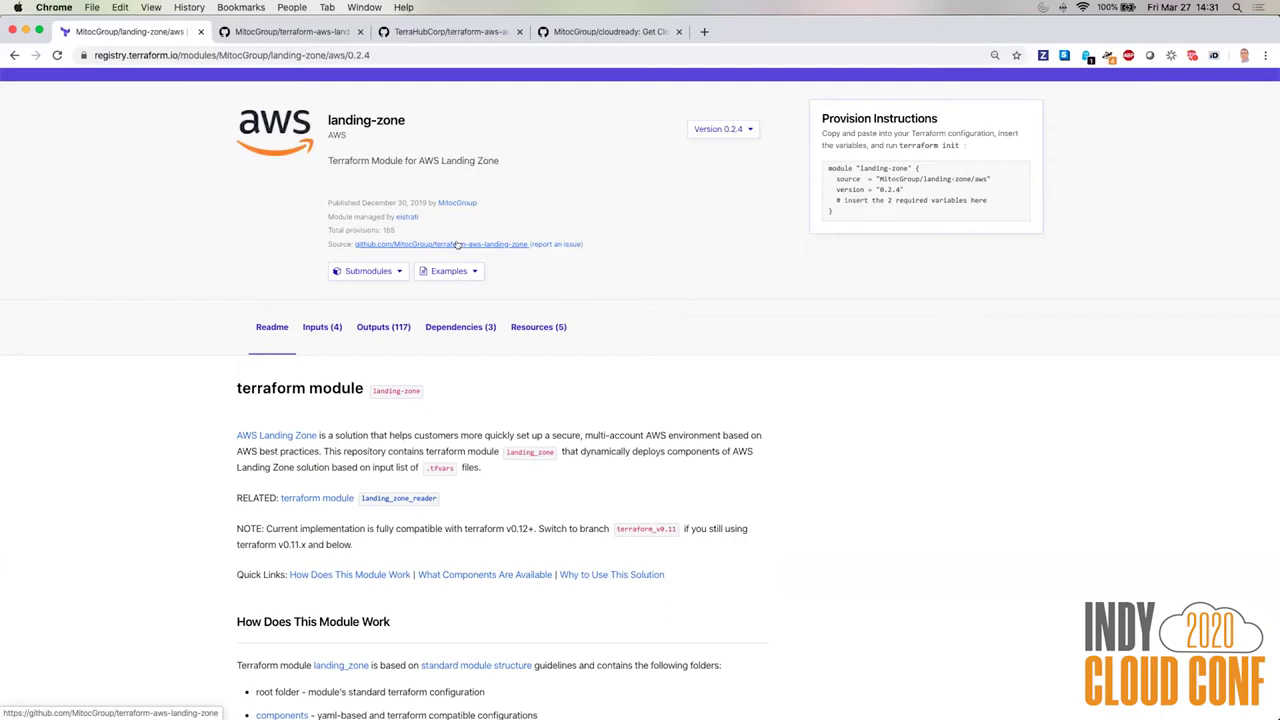
Switch to the MitocGroup/terraform-aws-landing-zone repository on GitHub and open its main.tf file.
click(272, 35)
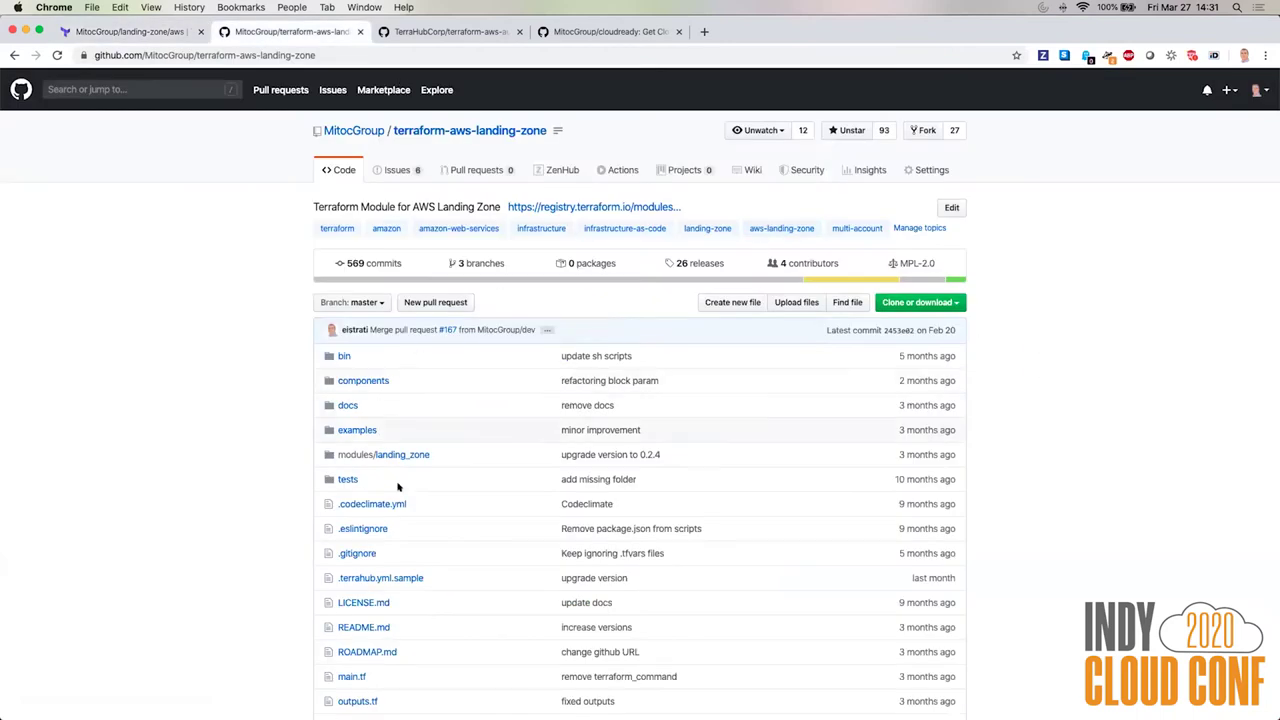
scroll(474, 455, down, 1)
scroll(474, 455, down, 3)
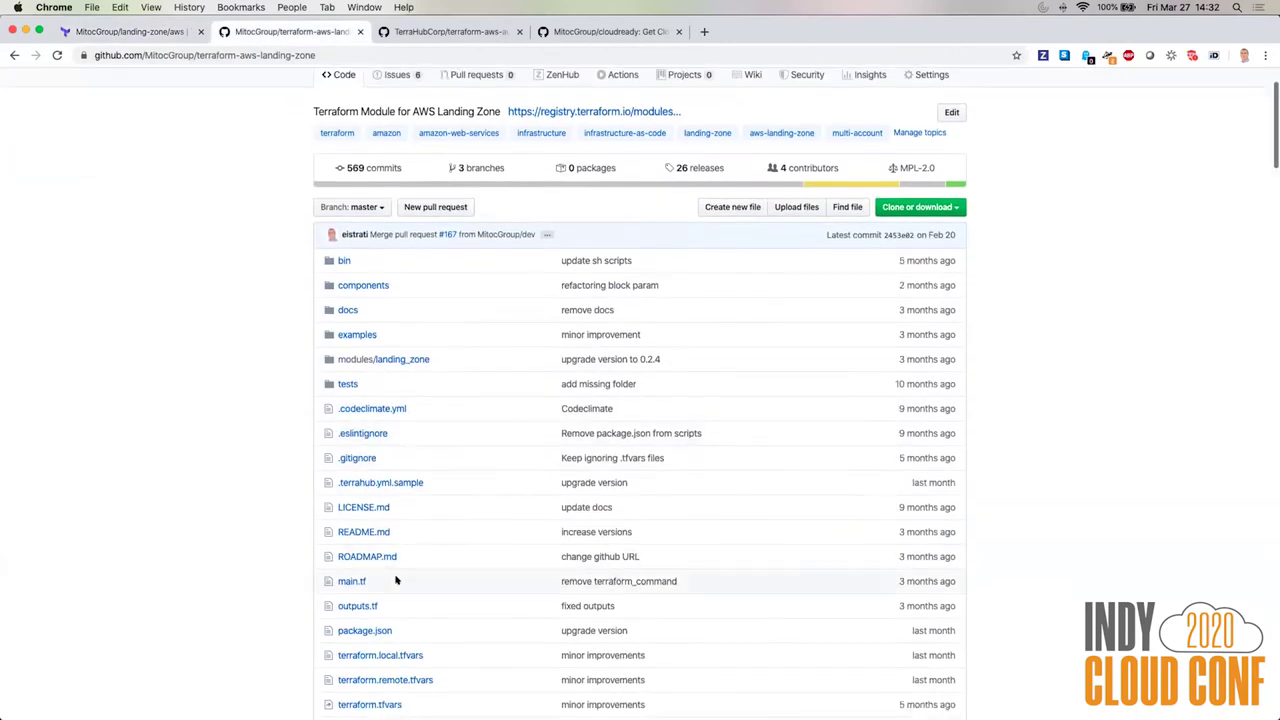
click(350, 580)
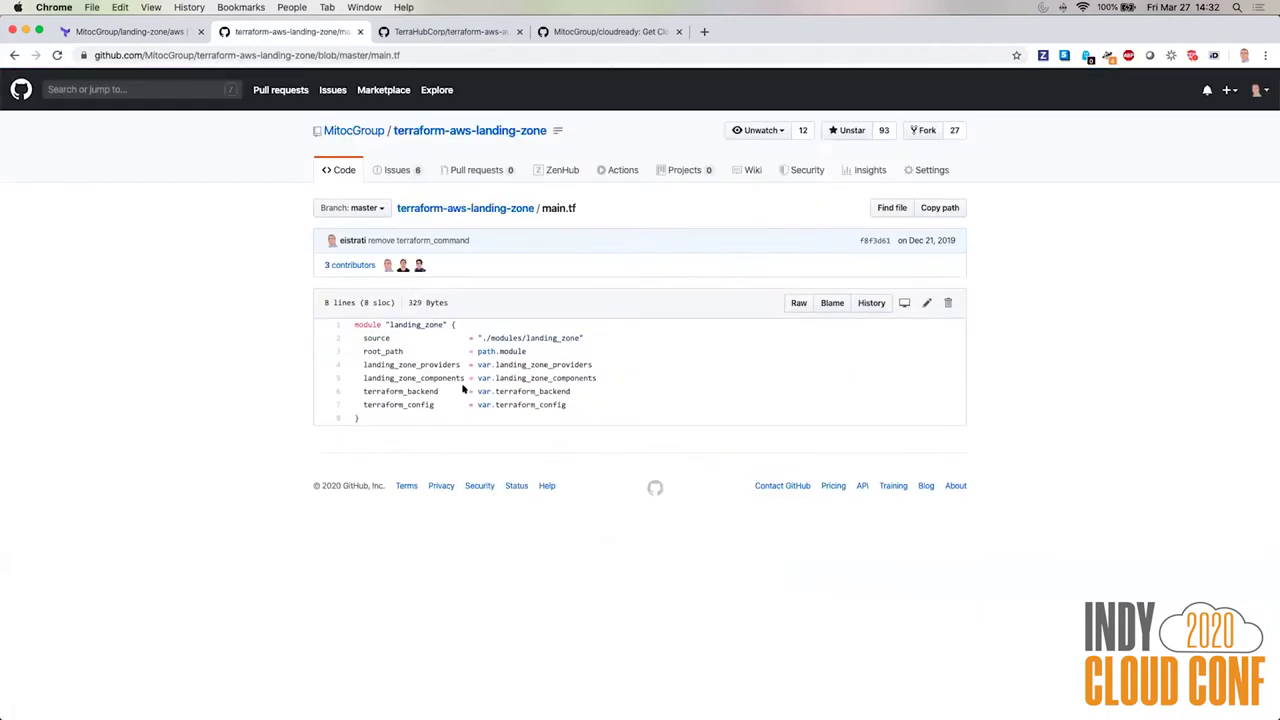
Return to the repository's file list and open terraform.tfvars.
click(12, 55)
scroll(327, 373, down, 3)
click(372, 573)
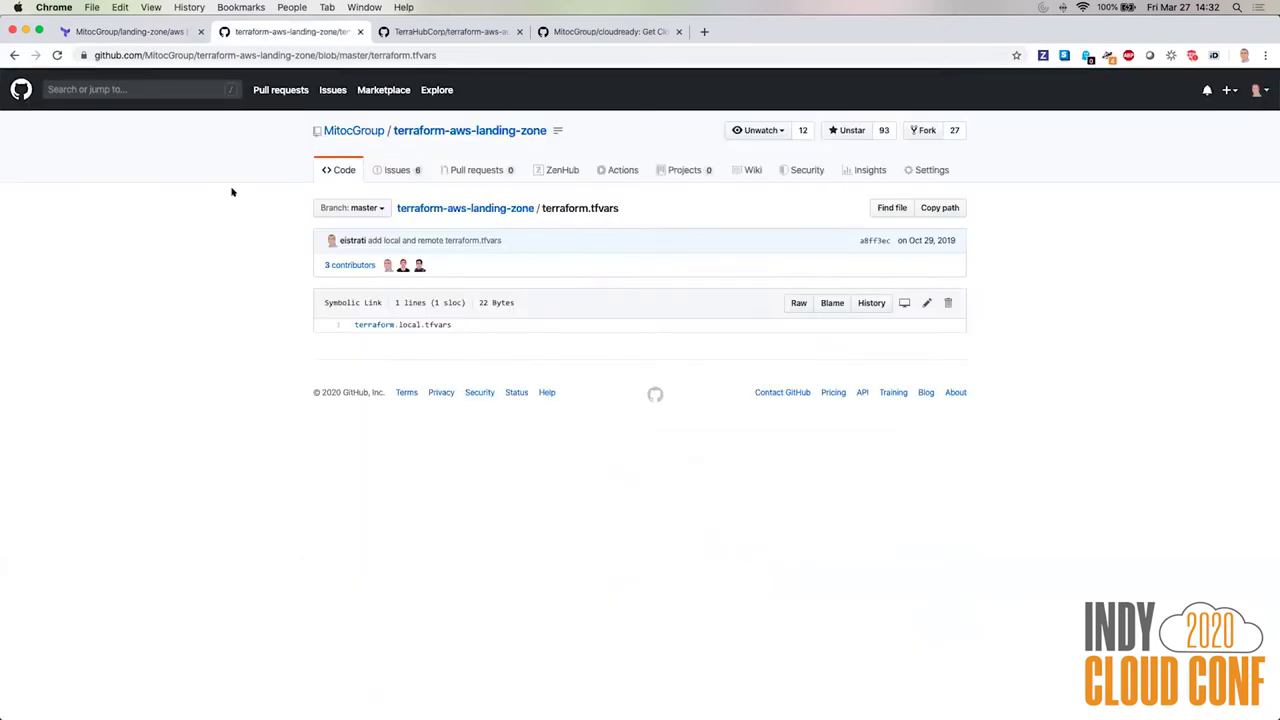
Open terraform.local.tfvars from the repository's file list and read through its landing_zone_components block.
click(12, 55)
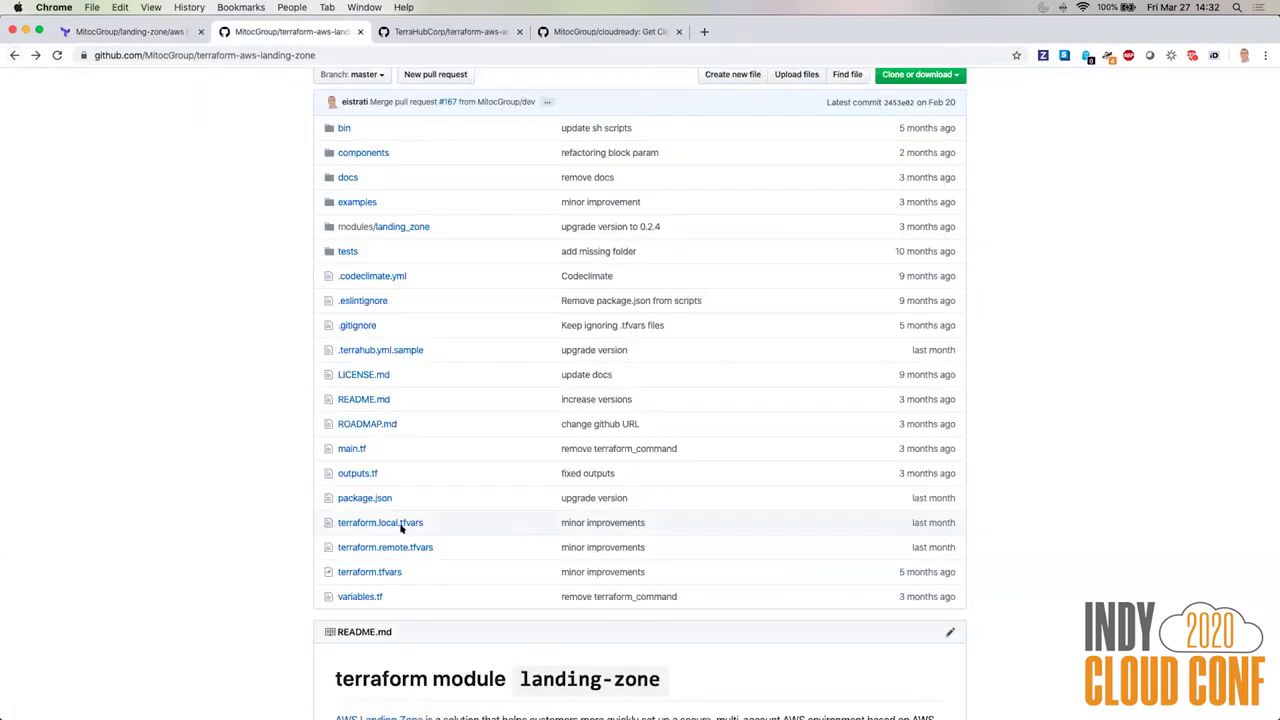
click(401, 525)
scroll(154, 335, down, 5)
scroll(154, 335, down, 6)
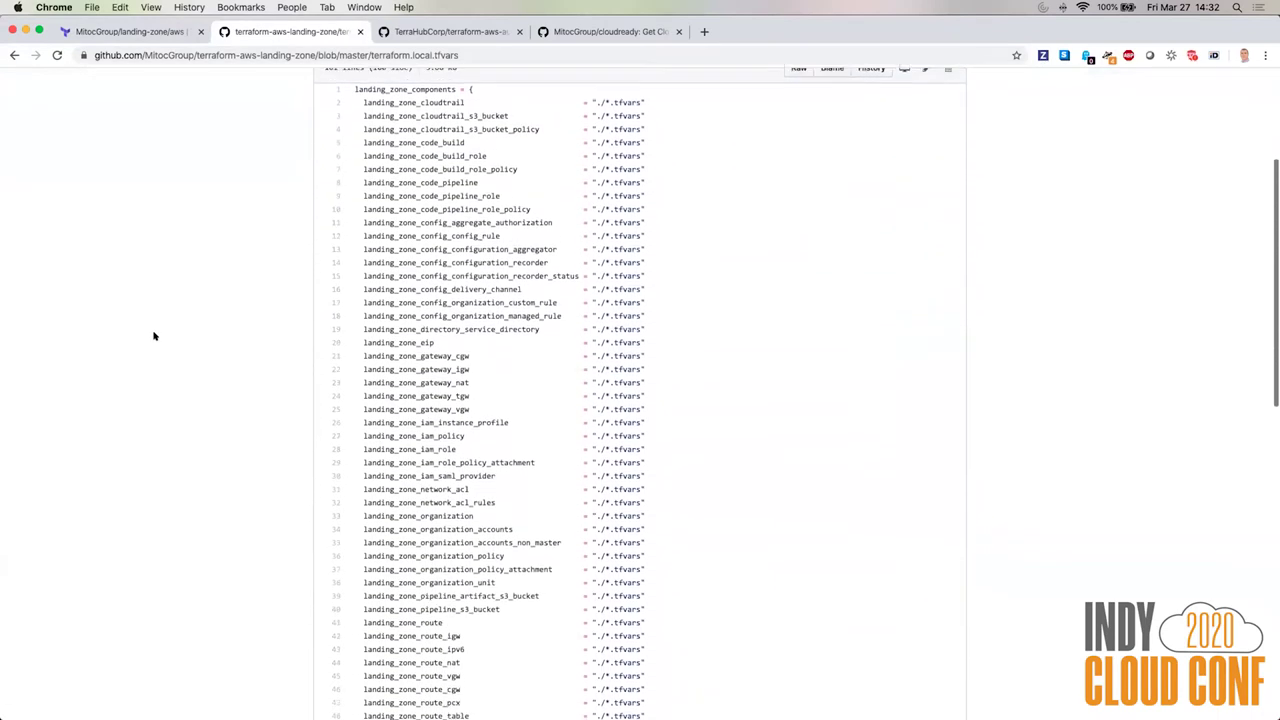
scroll(154, 335, down, 6)
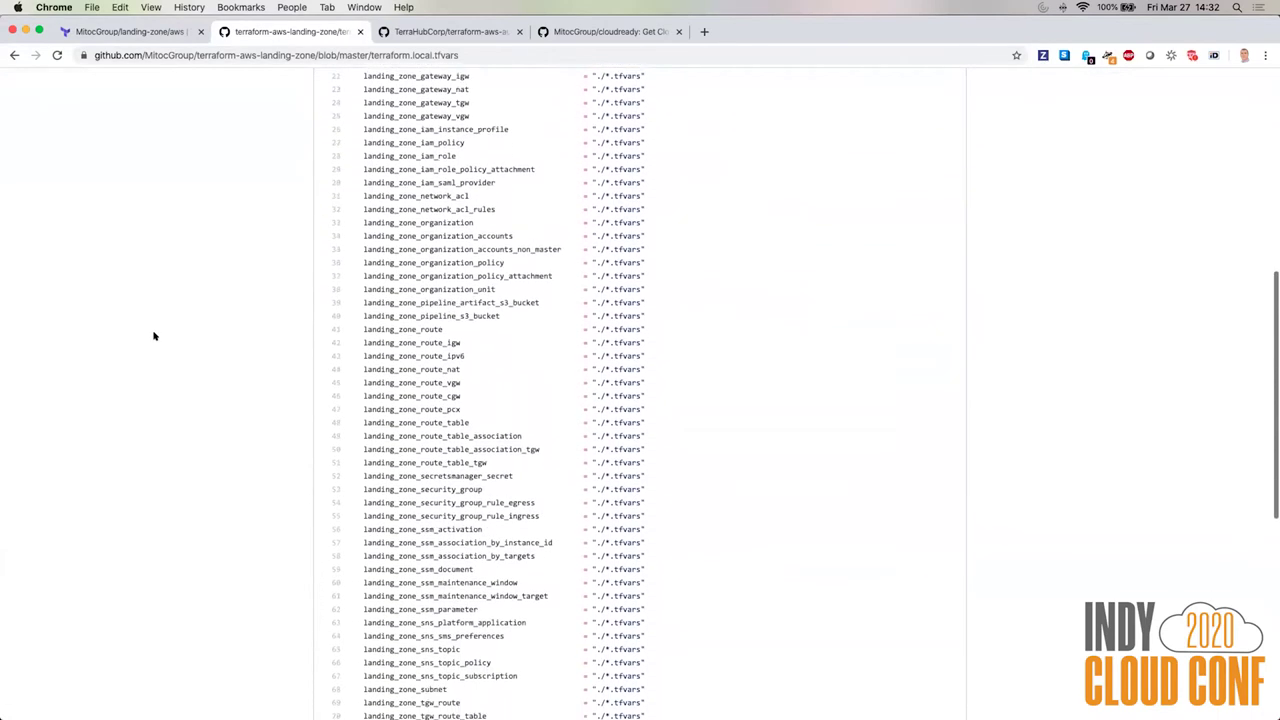
scroll(153, 338, up, 10)
scroll(153, 338, up, 2)
scroll(153, 338, down, 10)
scroll(153, 338, down, 2)
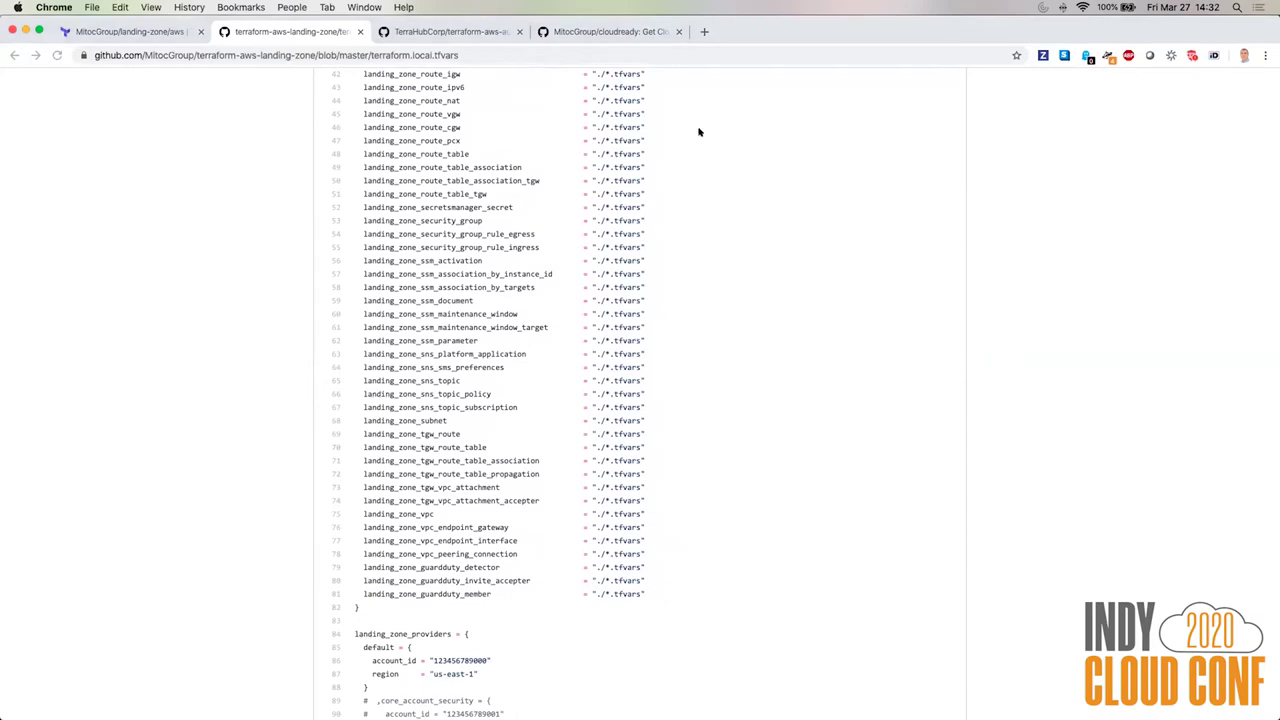
click(1010, 228)
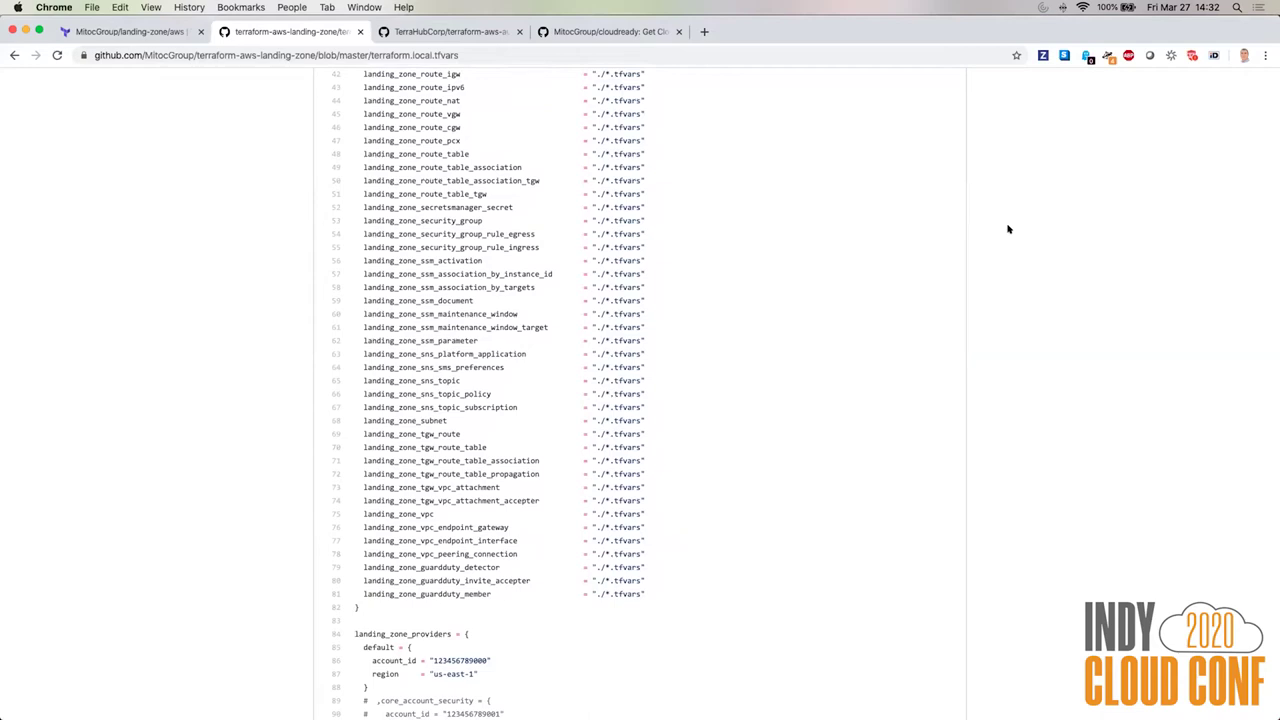
scroll(751, 298, down, 2)
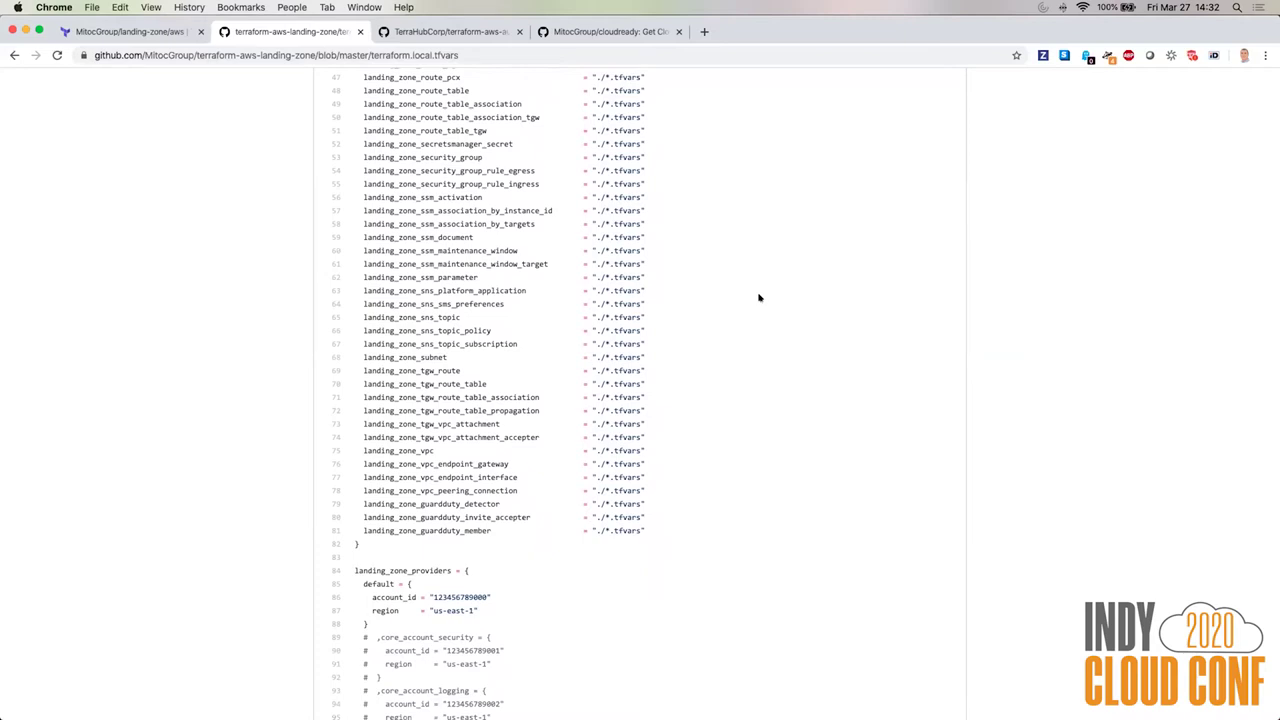
Examine the landing_zone_providers block, highlighting the default provider and the commented core_account_security, core_account_logging and core_account_shared entries.
scroll(730, 314, down, 4)
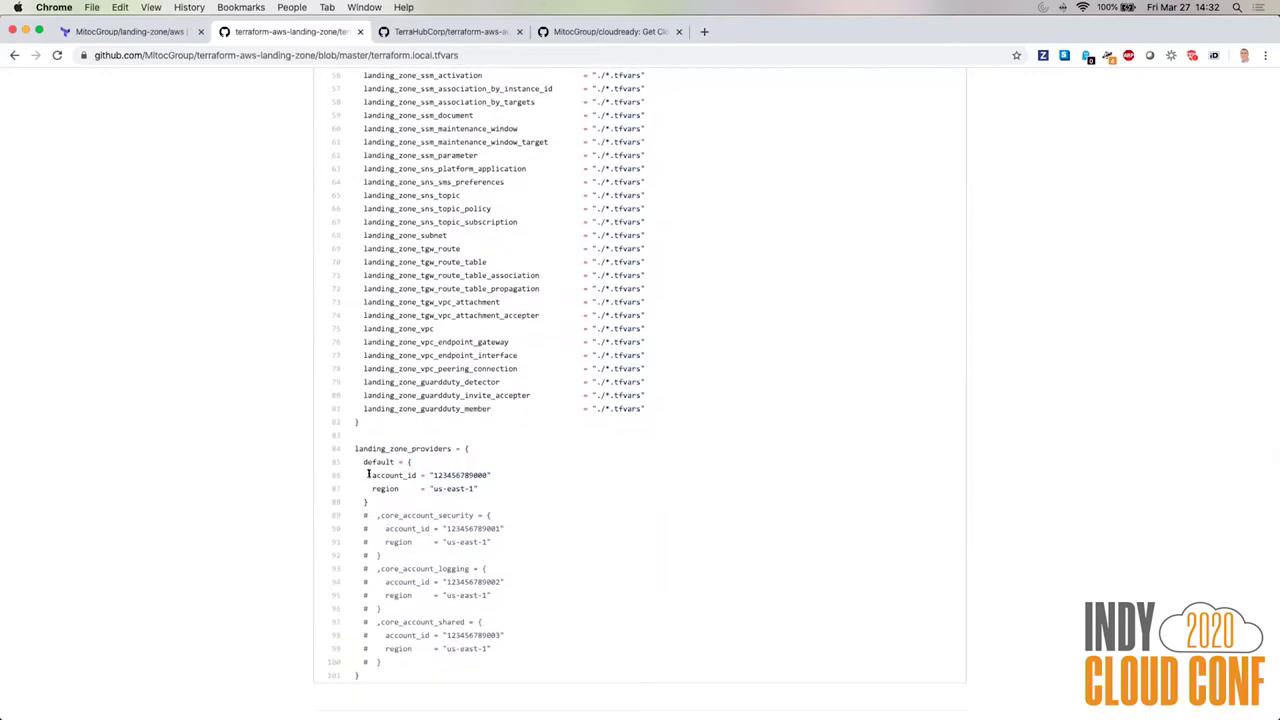
drag(363, 462, 400, 497)
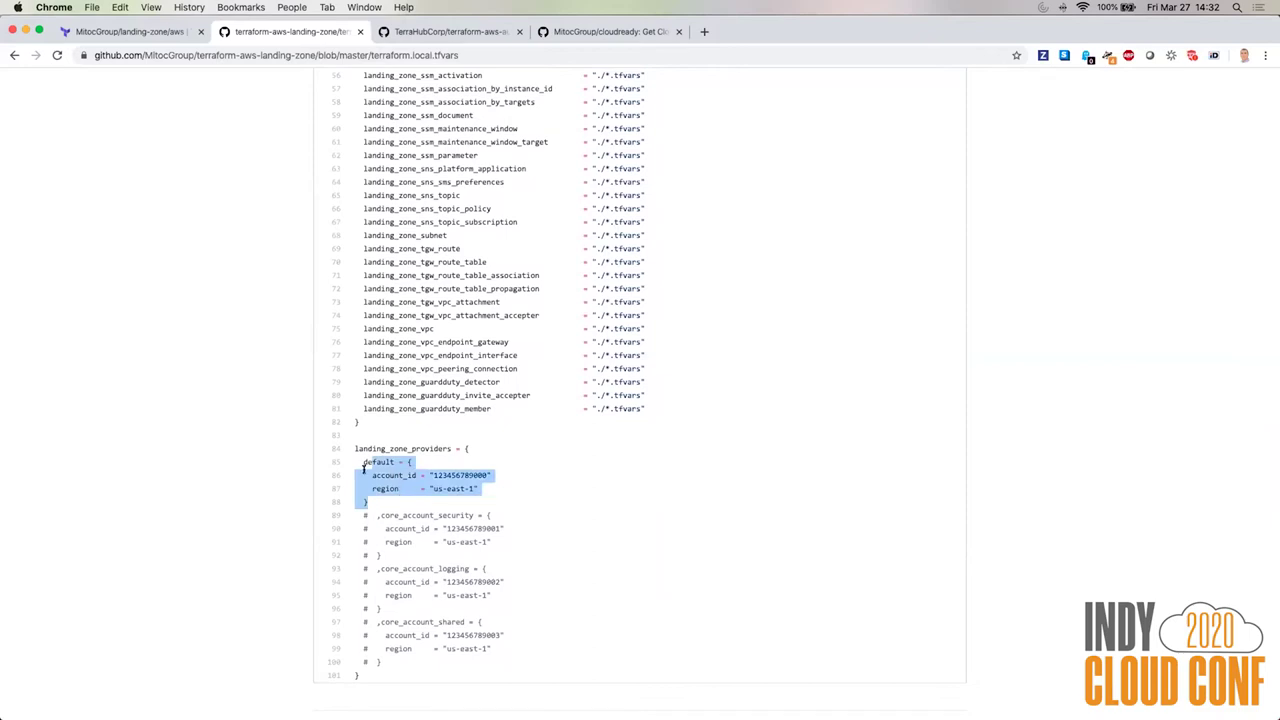
click(365, 467)
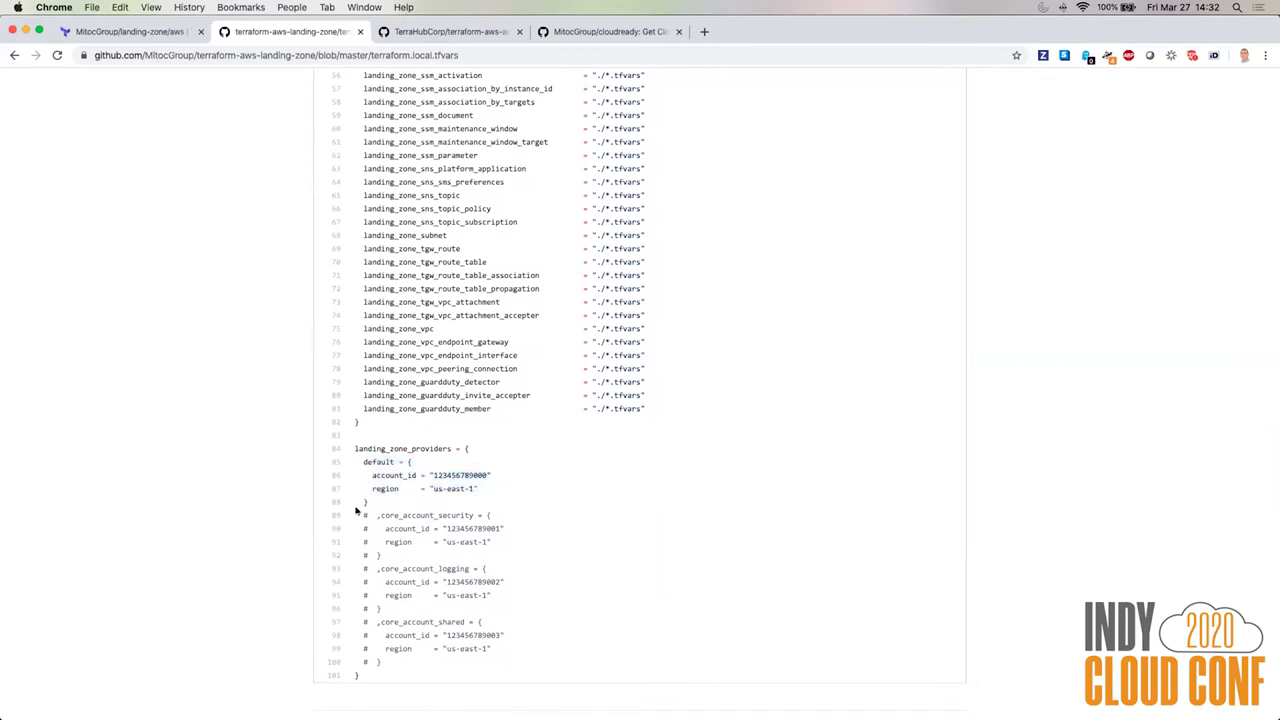
drag(356, 511, 451, 661)
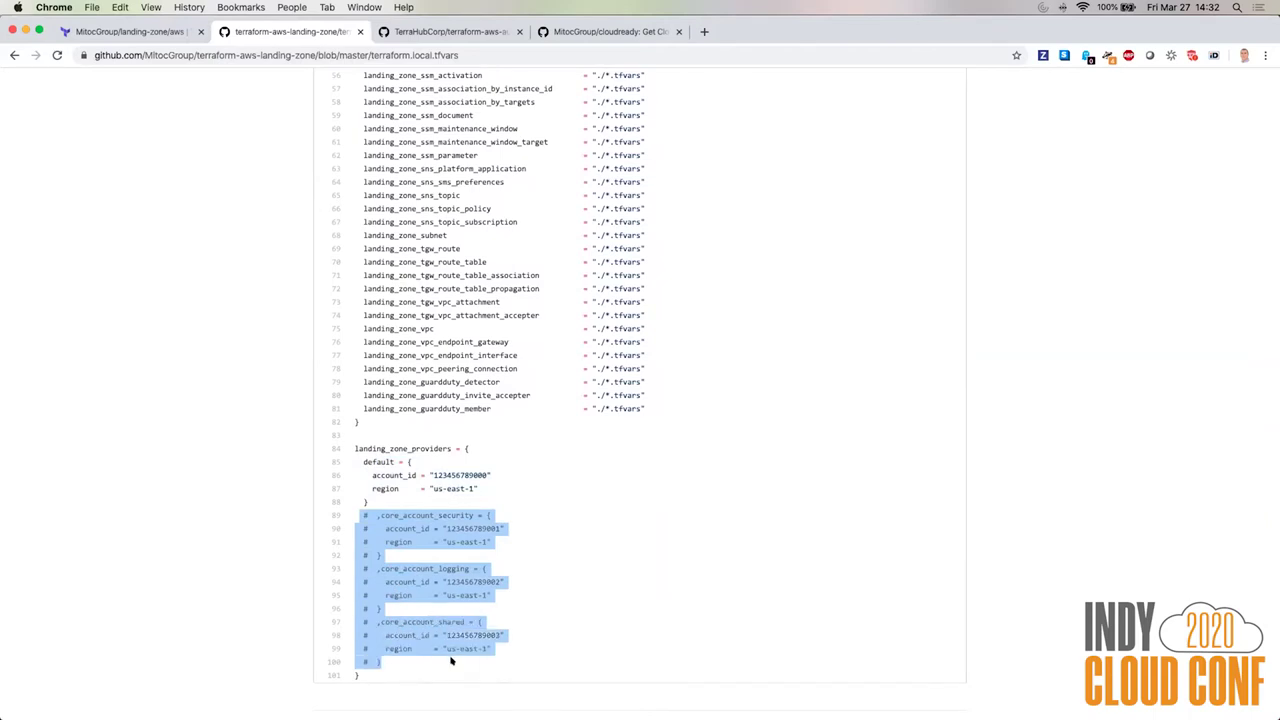
double_click(439, 515)
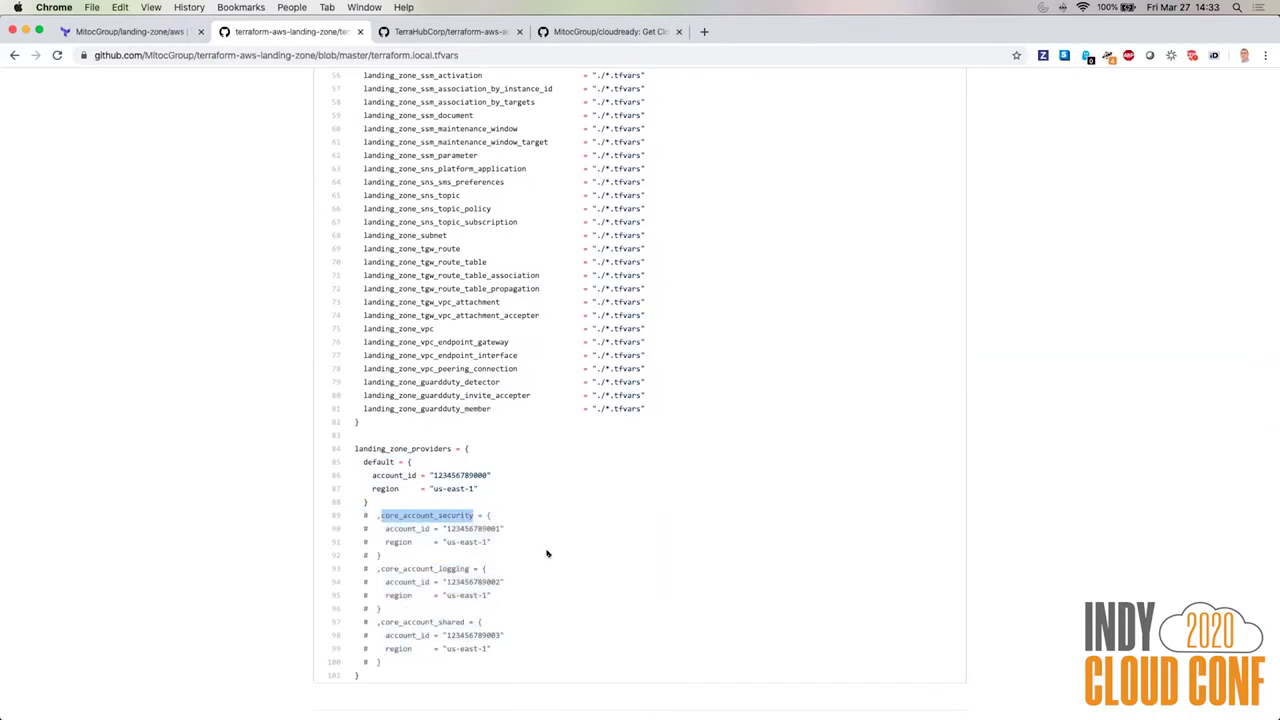
double_click(445, 568)
click(435, 616)
double_click(435, 617)
click(533, 616)
scroll(535, 617, down, 2)
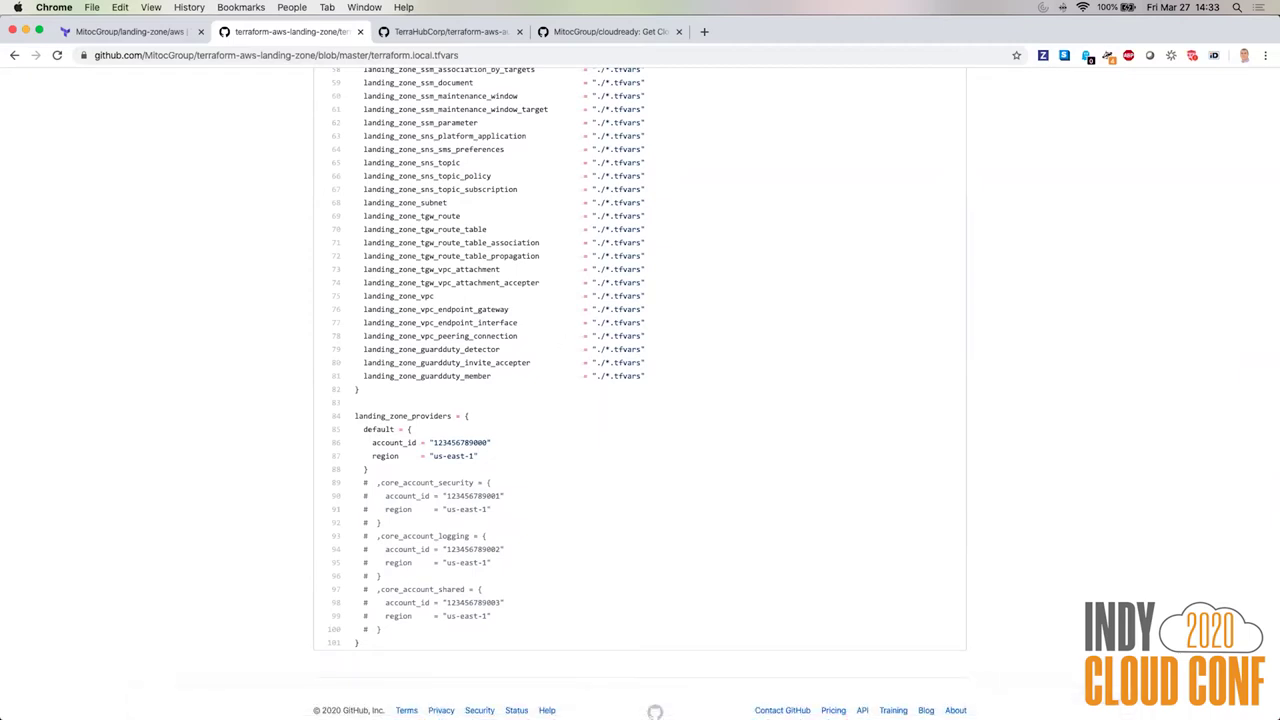
Switch to Terminal and list all files in the terraform-aws-landing-zone folder with ls -al.
click(488, 703)
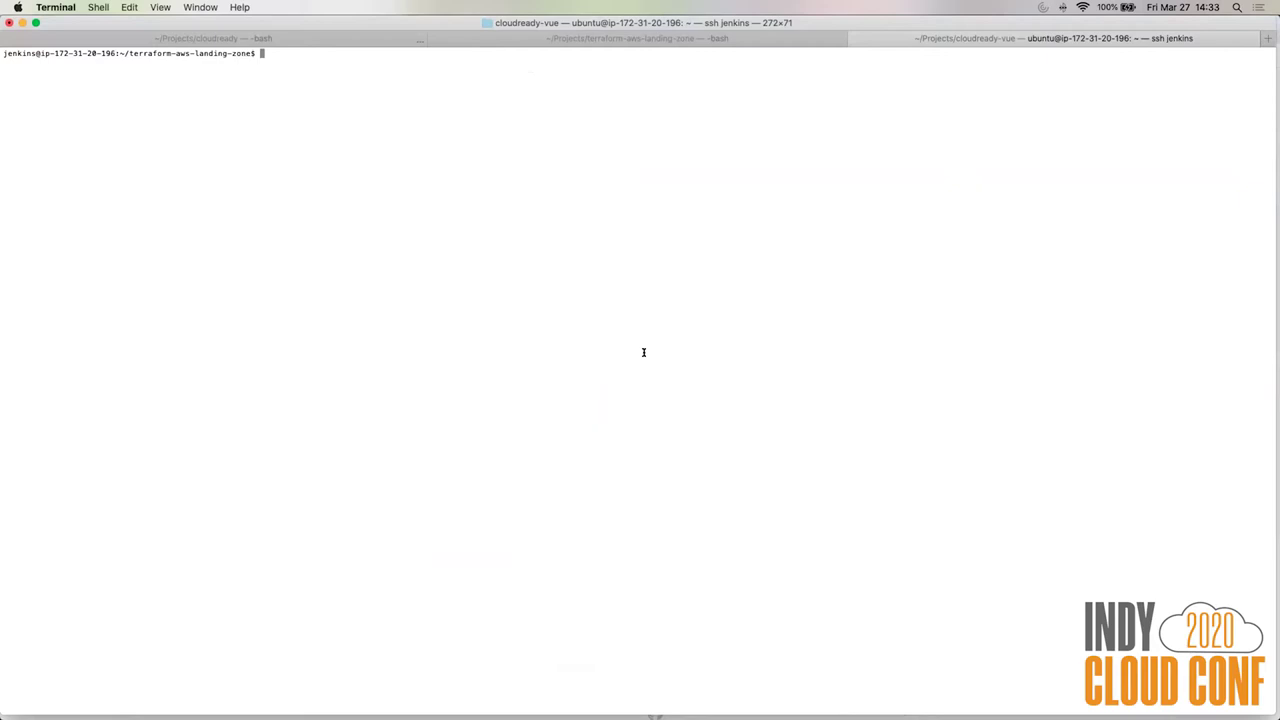
text(ls -al)
key(Return)
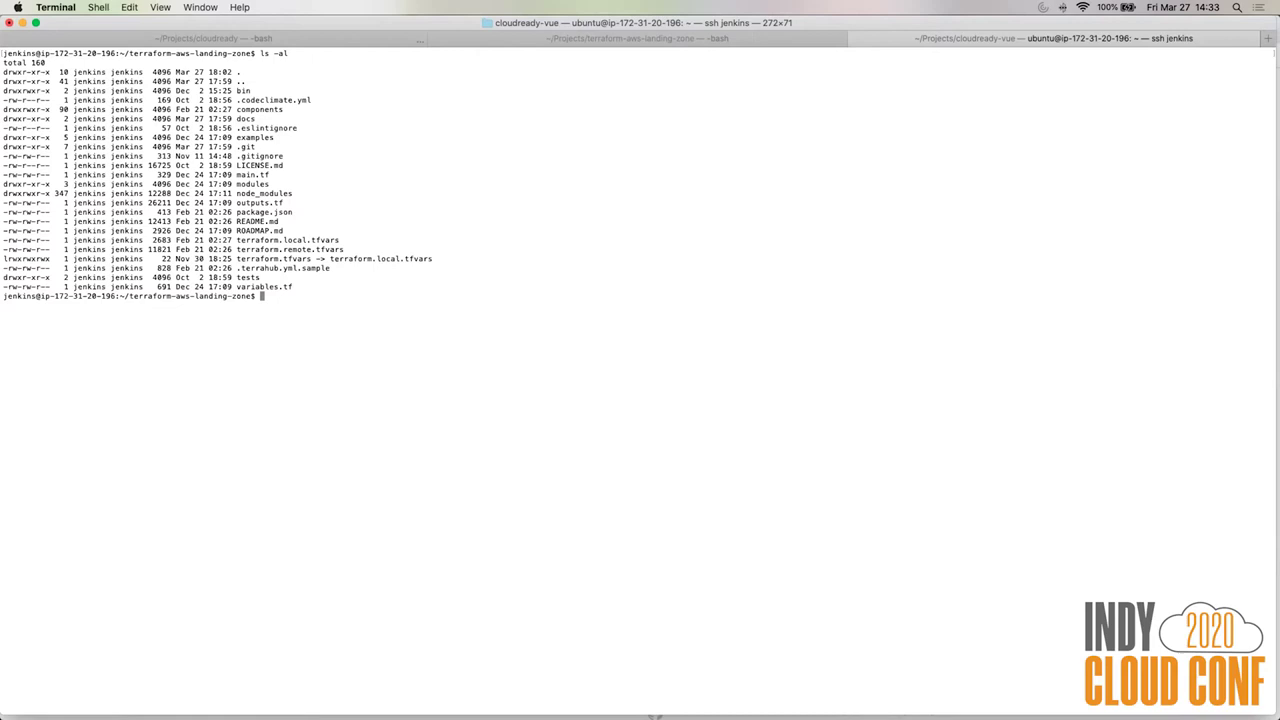
Show the repository's local changes with git diff.
text(git stat)
key(BackSpace)
key(BackSpace)
key(BackSpace)
key(BackSpace)
text(diff)
key(Return)
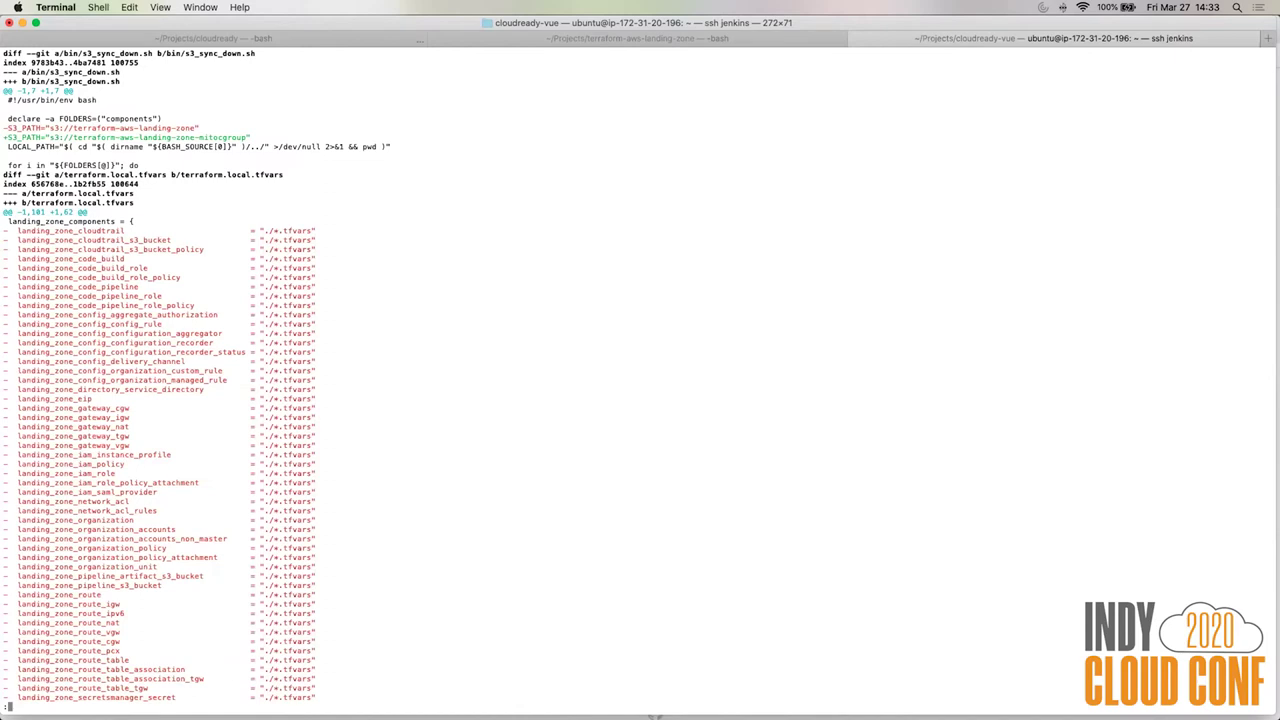
Examine the changed S3_PATH in bin/s3_sync_down.sh, highlighting the new bucket name and its mitocgroup suffix.
drag(71, 137, 248, 136)
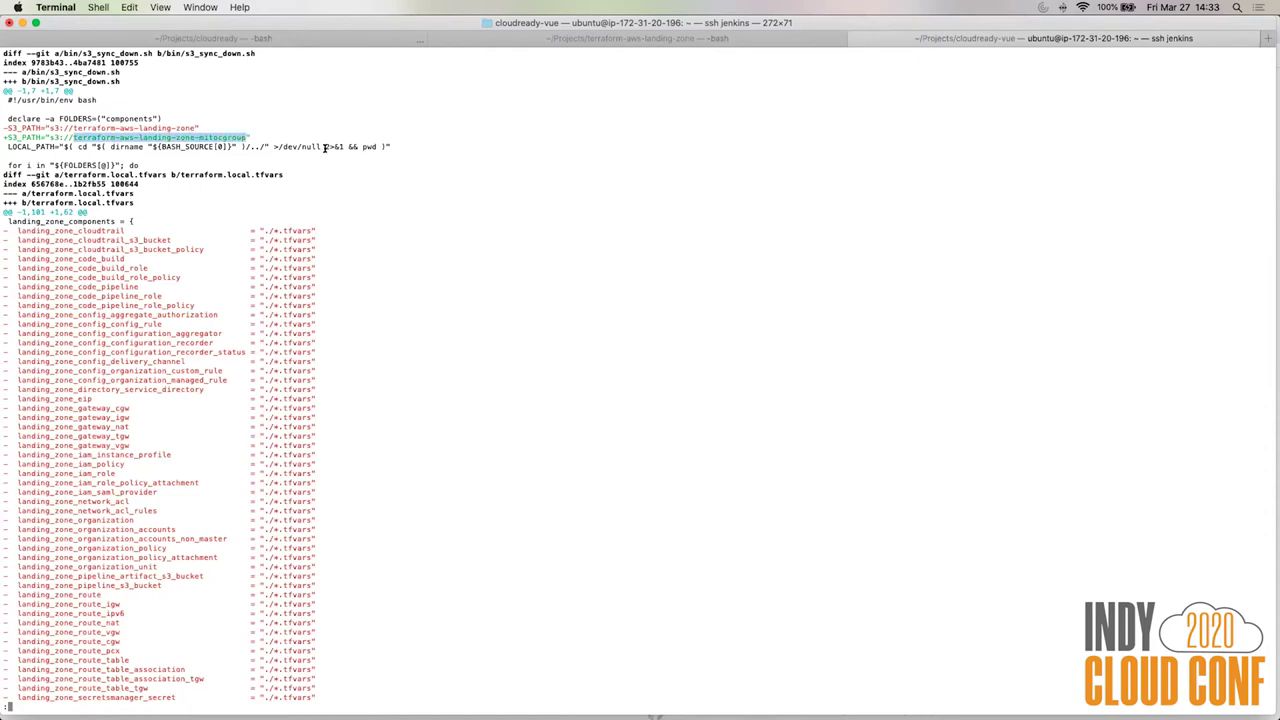
drag(72, 137, 249, 135)
double_click(215, 135)
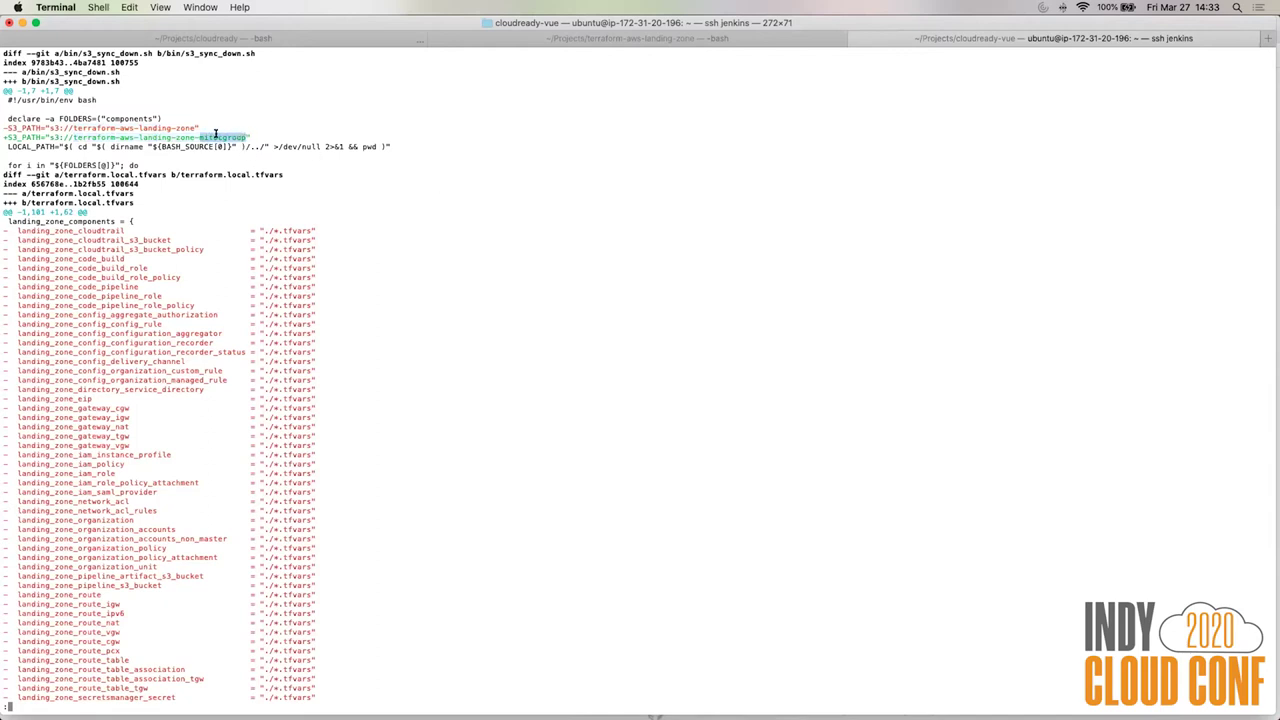
click(335, 165)
Read through the terraform.local.tfvars diff, from the removed components down to the added S3 component paths.
key(Down)
key(Down)
key(Down)
key(Down)
key(Down)
key(Down)
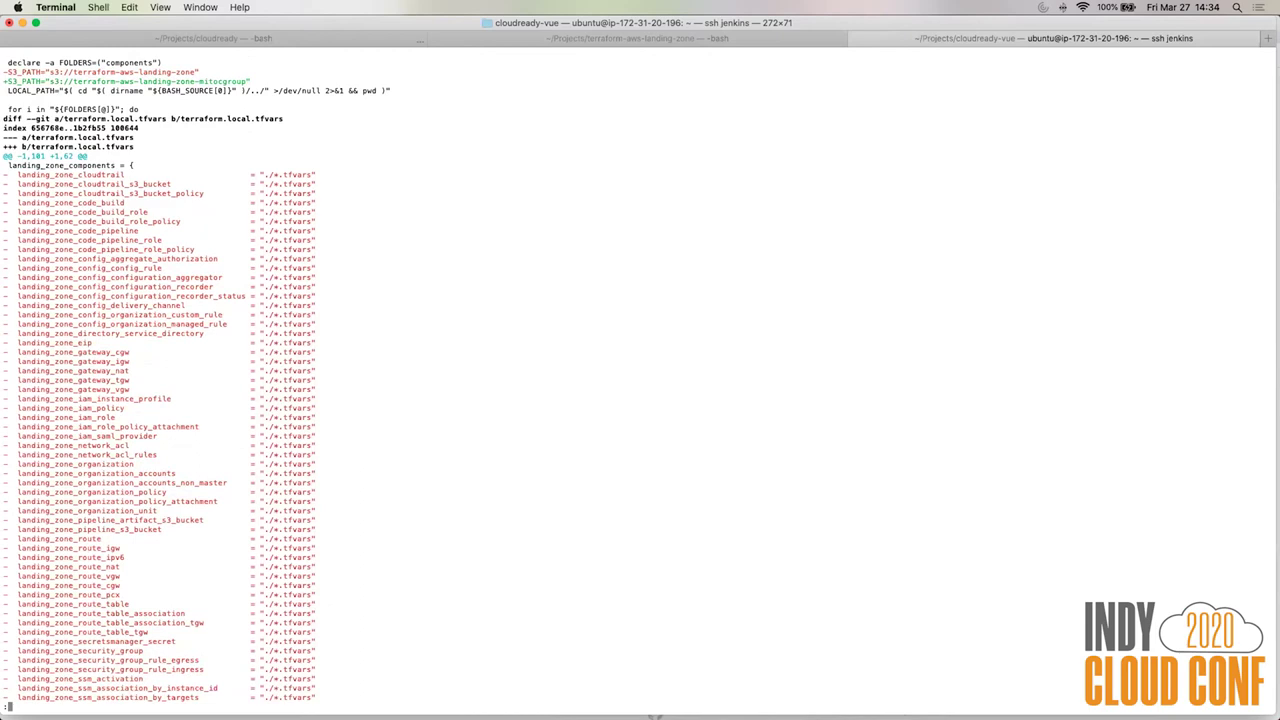
key(Down)
key(Down)
key(Down)
key(Down)
key(Down)
key(Down)
key(Down)
key(Down)
key(Down)
key(Down)
key(Down)
key(Down)
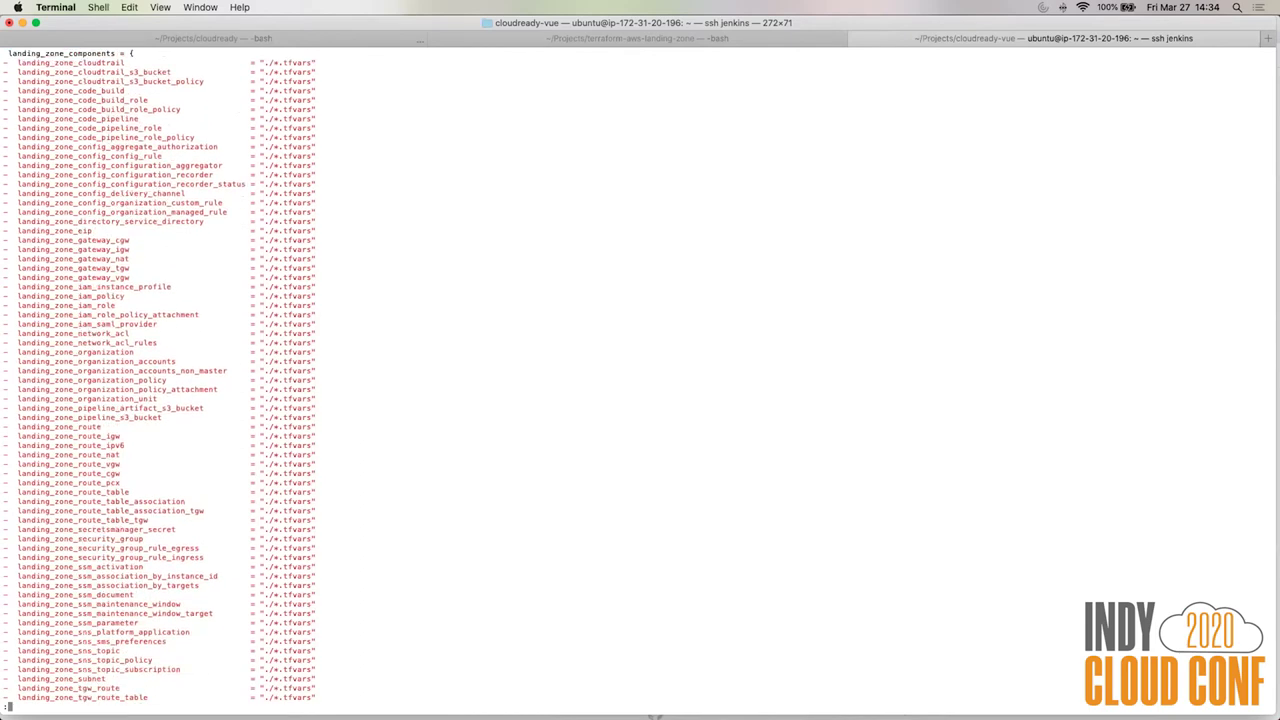
key(Down)
key(Down)
key(Down)
key(Down)
key(Down)
key(Down)
key(Down)
key(Down)
key(Down)
key(Down)
key(Down)
key(Down)
key(Down)
key(Down)
key(Down)
key(Down)
key(Down)
key(Down)
key(Down)
key(Down)
key(Down)
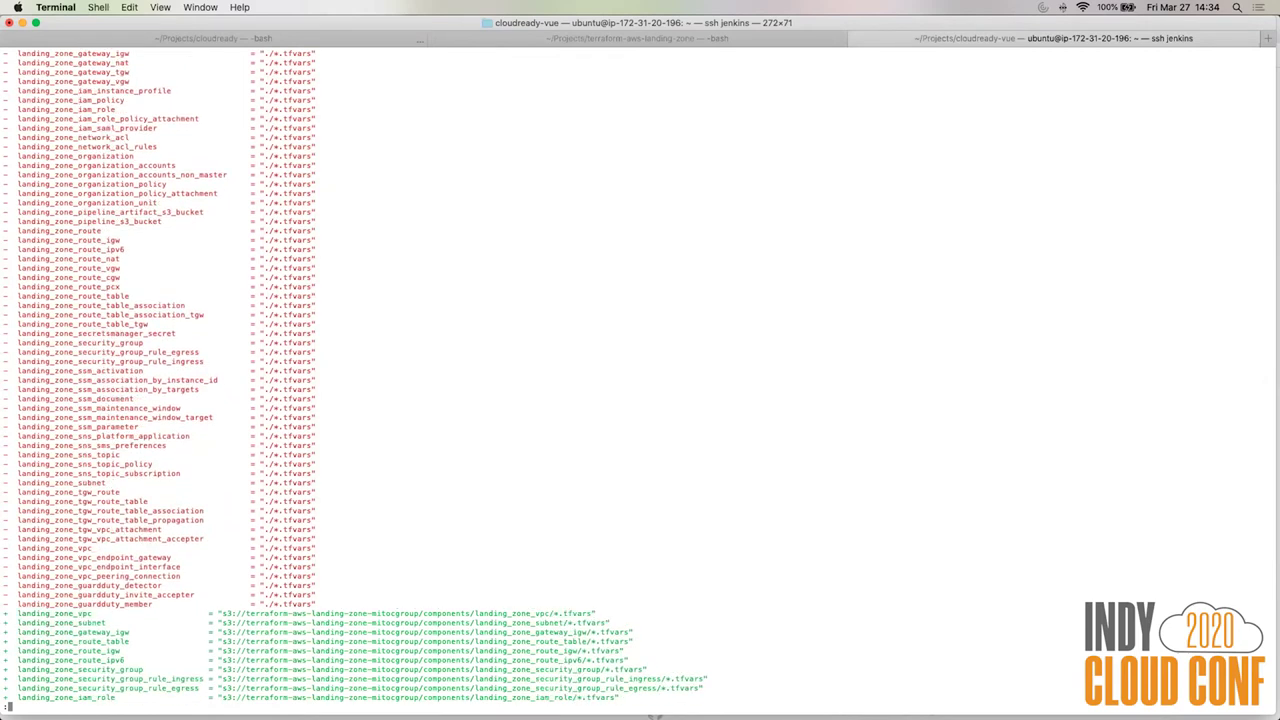
key(Down)
key(Down)
key(Down)
key(Down)
key(Down)
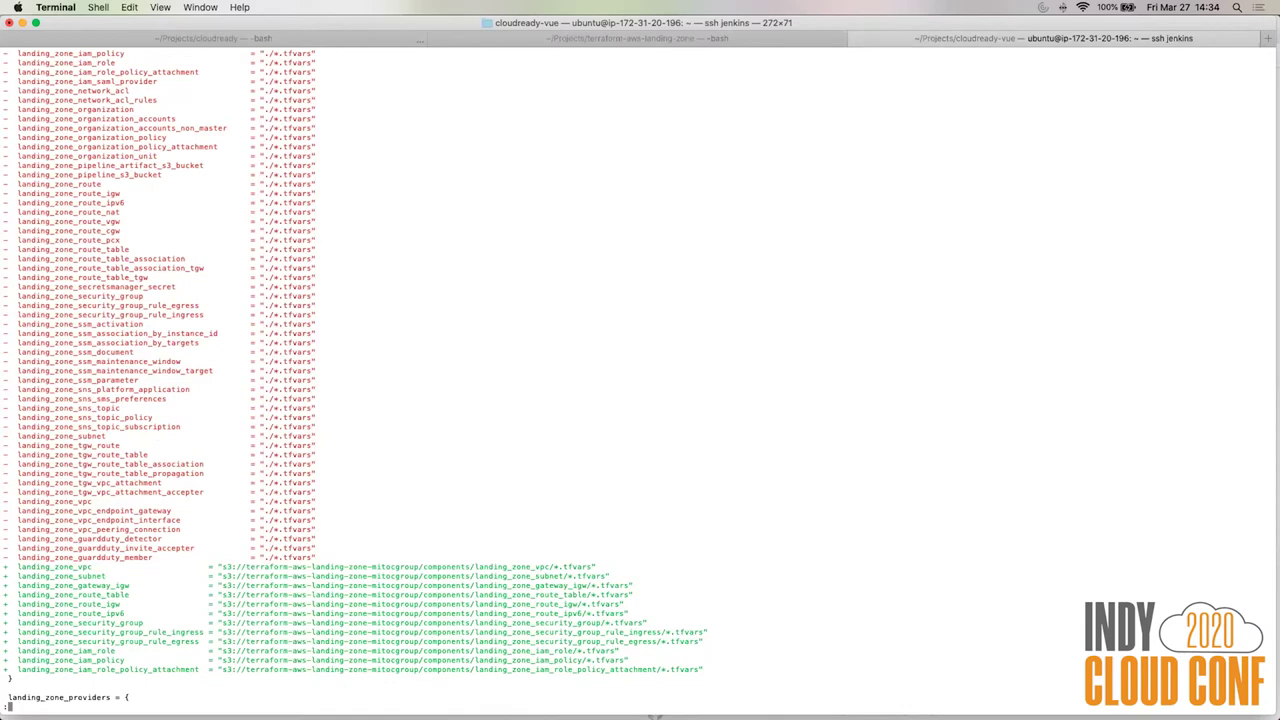
Examine the added S3 component paths one by one, highlighting the VPC, subnet, gateway, route and IAM component names.
double_click(535, 566)
double_click(544, 577)
double_click(540, 585)
double_click(538, 594)
double_click(542, 604)
double_click(547, 613)
drag(555, 650, 555, 669)
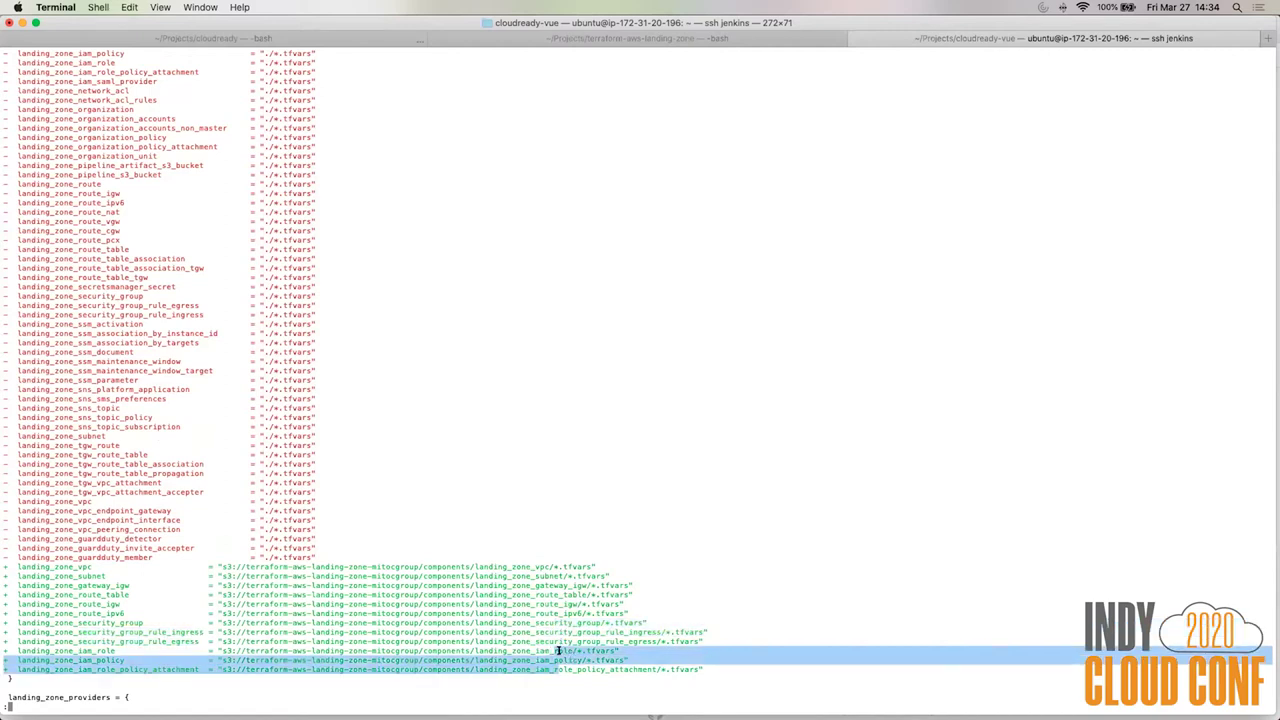
double_click(558, 651)
double_click(562, 660)
double_click(567, 669)
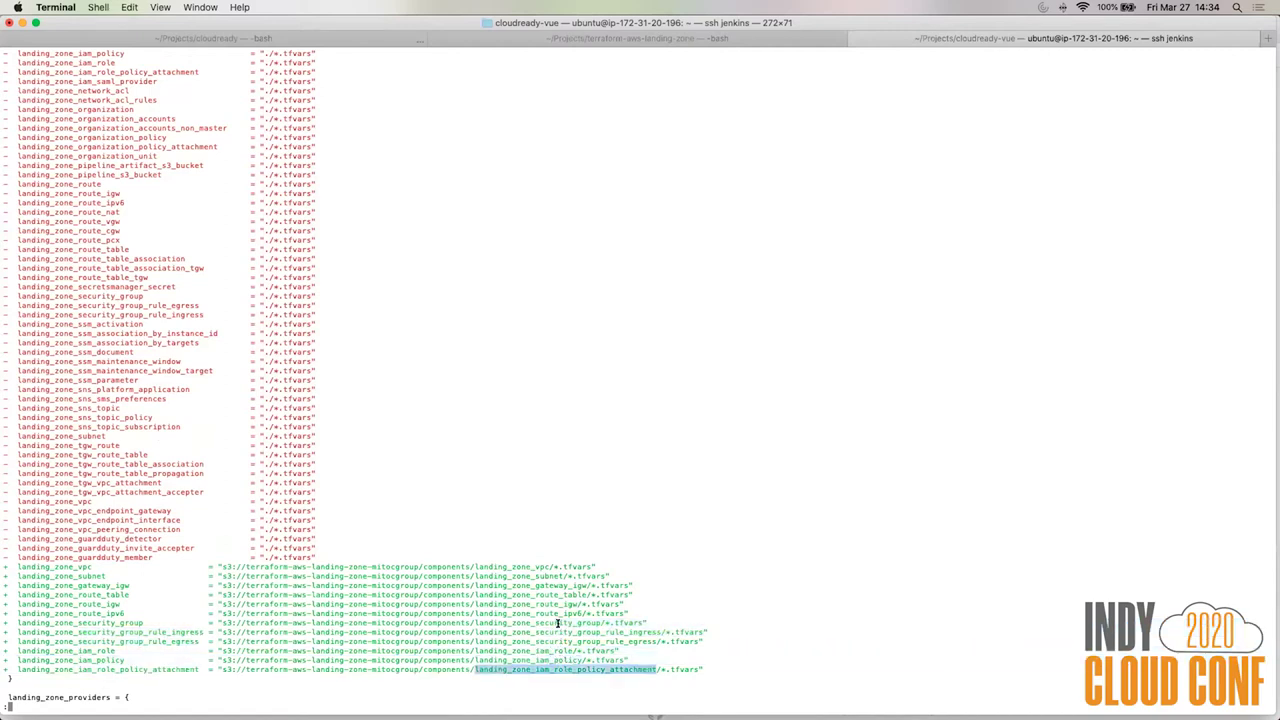
click(531, 597)
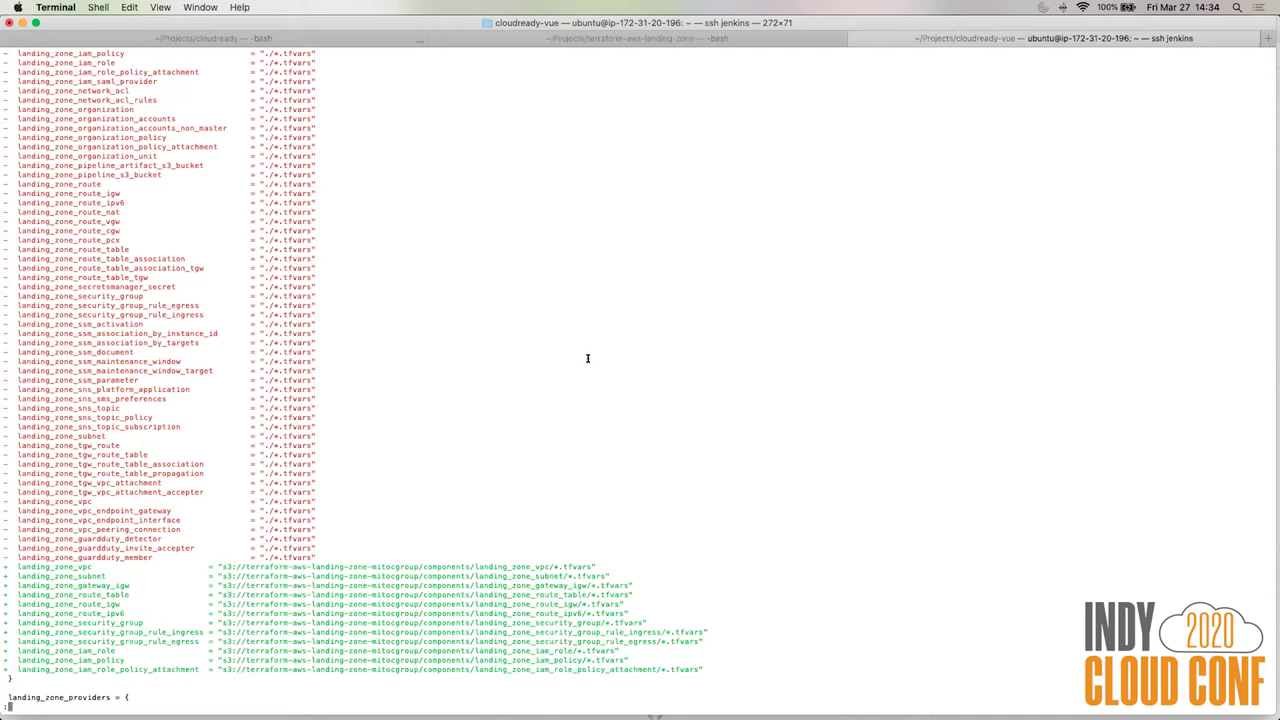
Leave the diff view and initialise the landing-zone working directory with terraform init.
key(q)
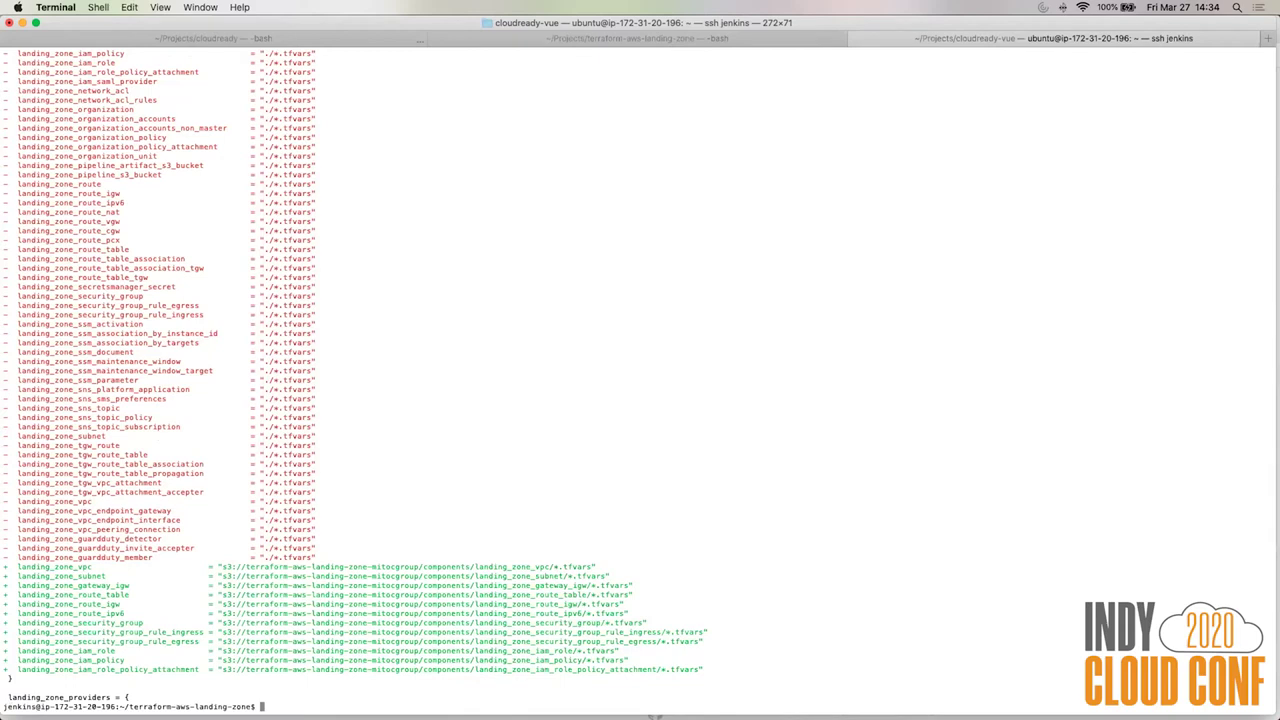
text(terraform init)
key(Return)
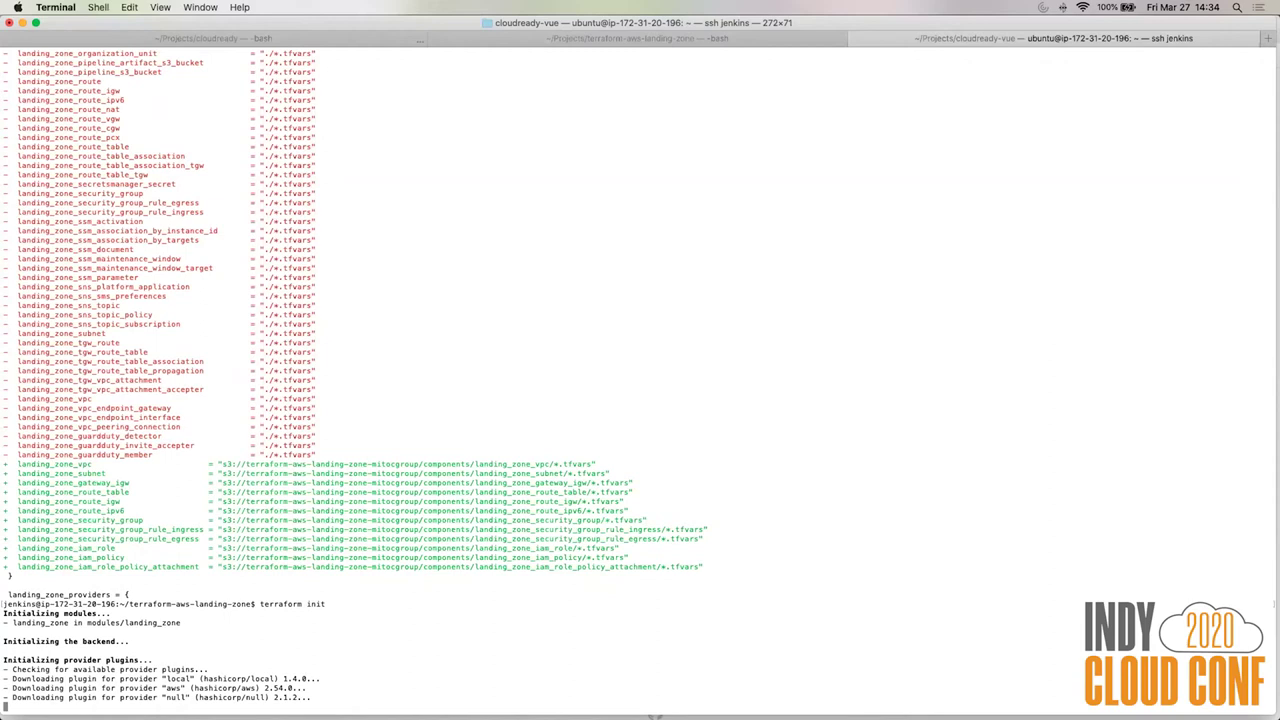
Preview the landing-zone infrastructure changes with terraform plan.
text(terraform pla)
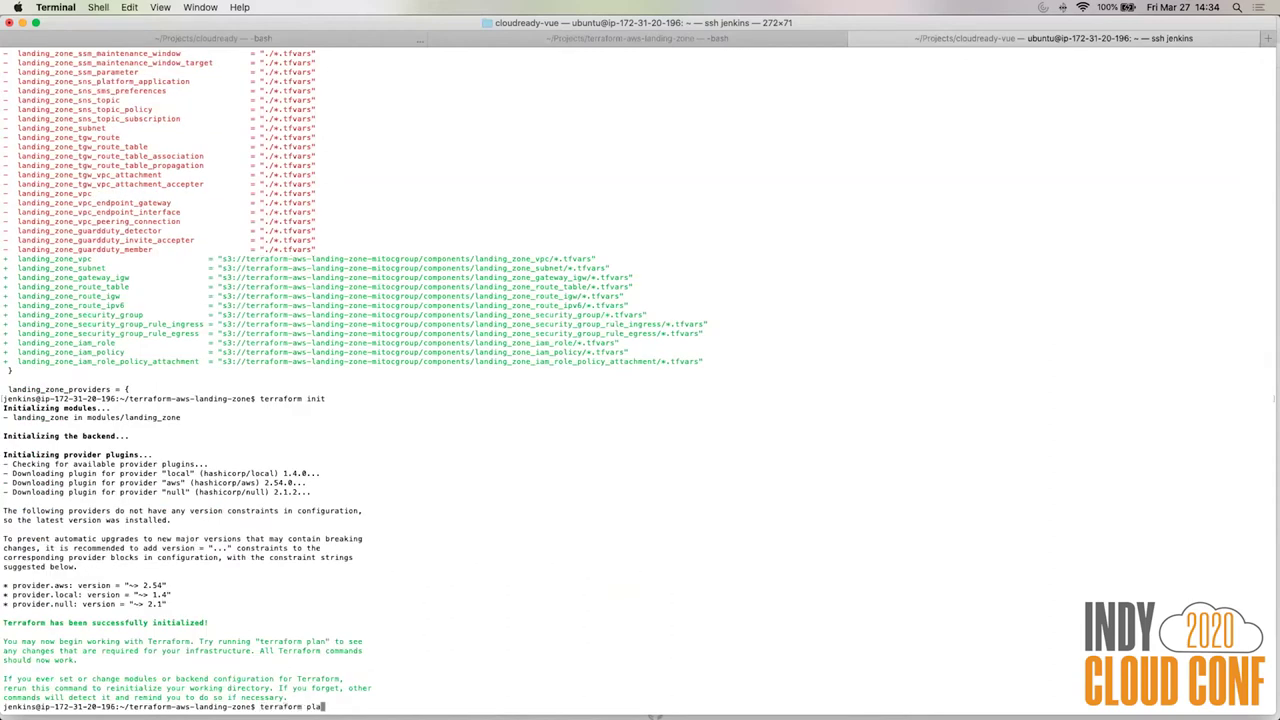
text(n)
key(Return)
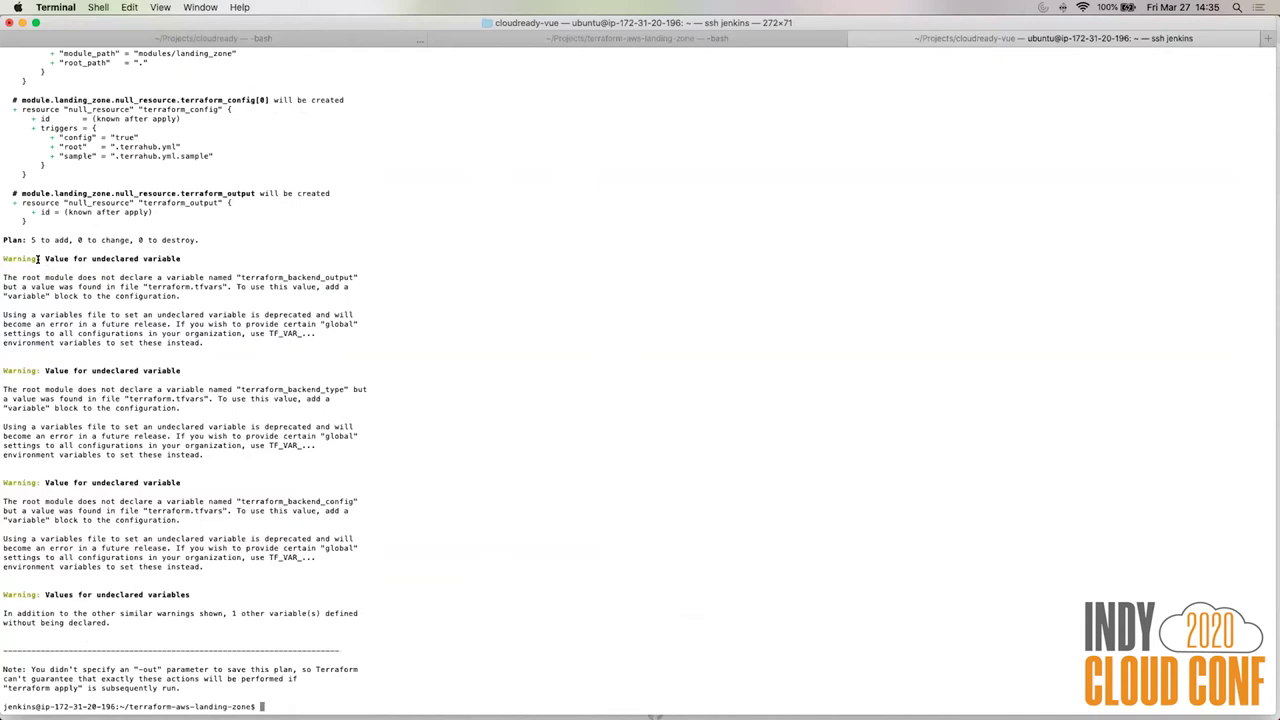
Examine the plan output, highlighting the undeclared-variable warnings and the S3 paths of the landing-zone components.
drag(4, 258, 226, 617)
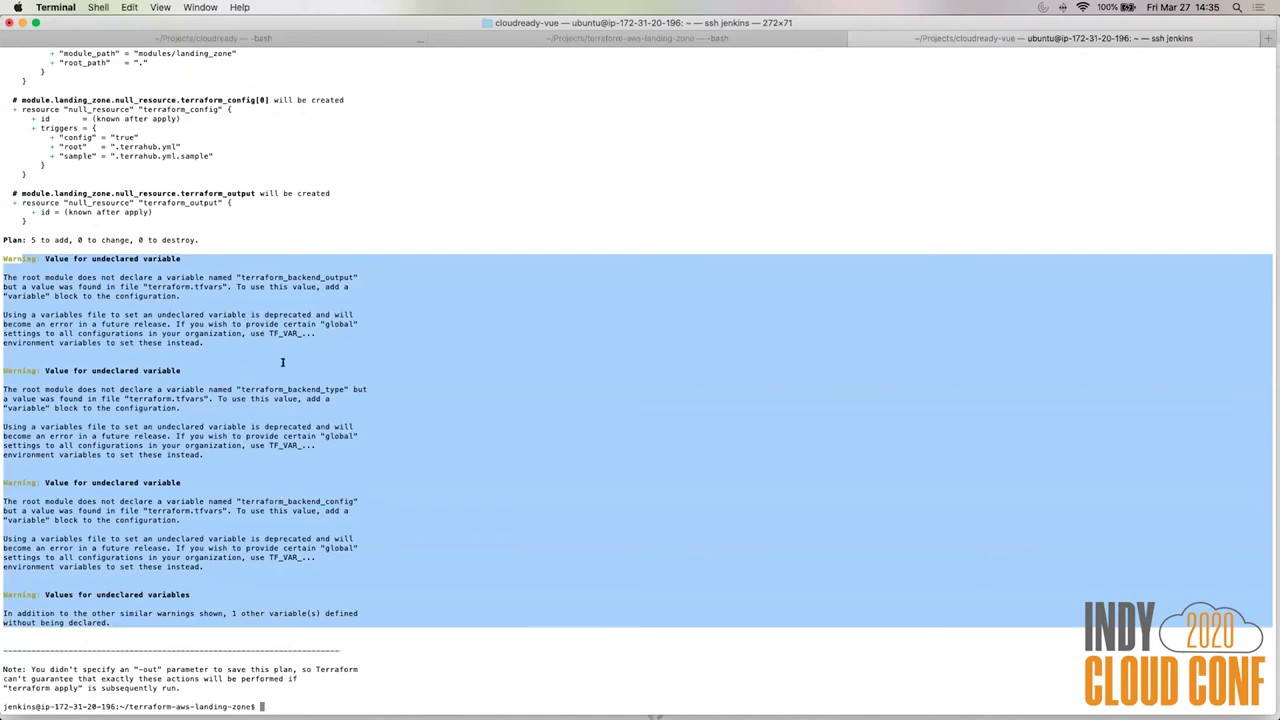
click(333, 372)
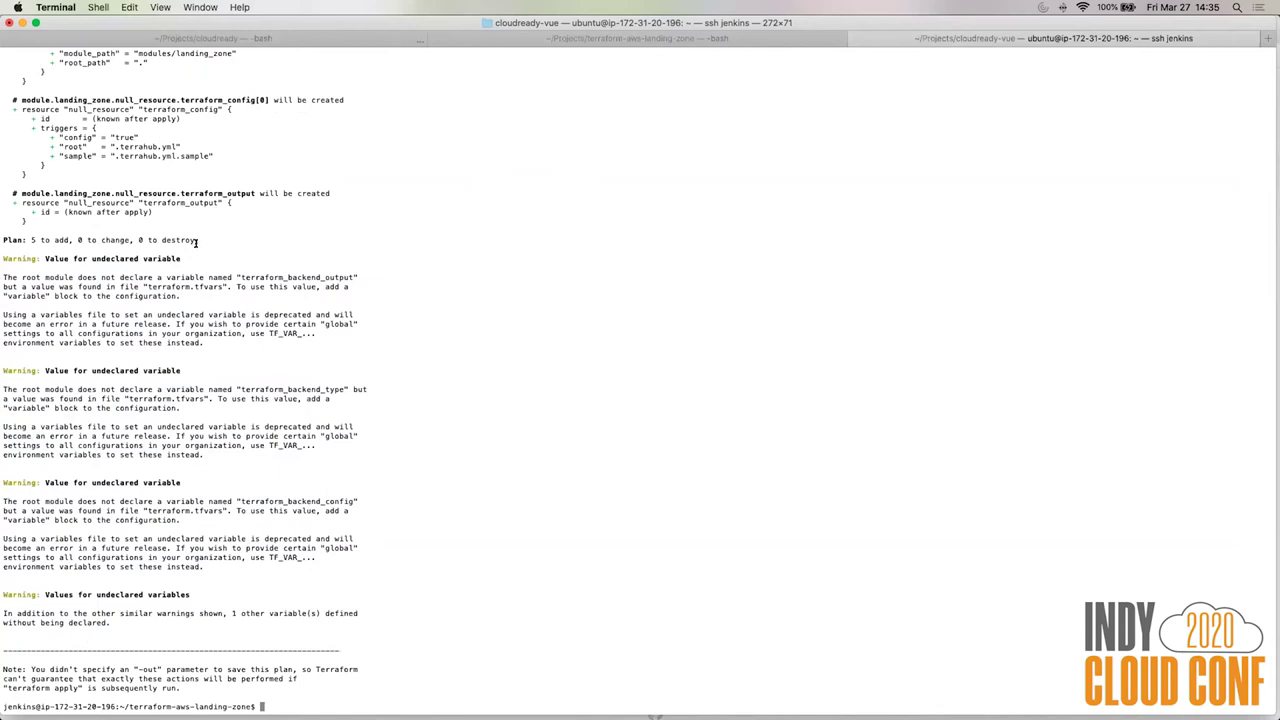
scroll(197, 242, up, 5)
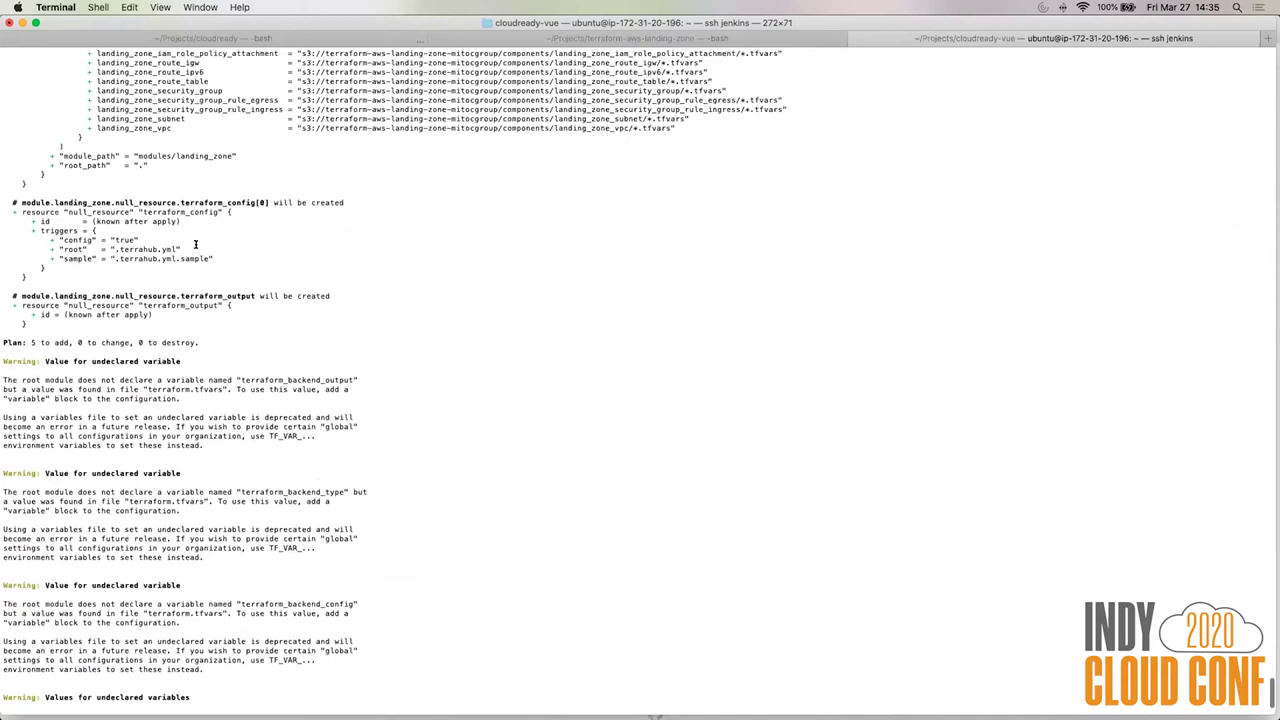
scroll(197, 245, up, 2)
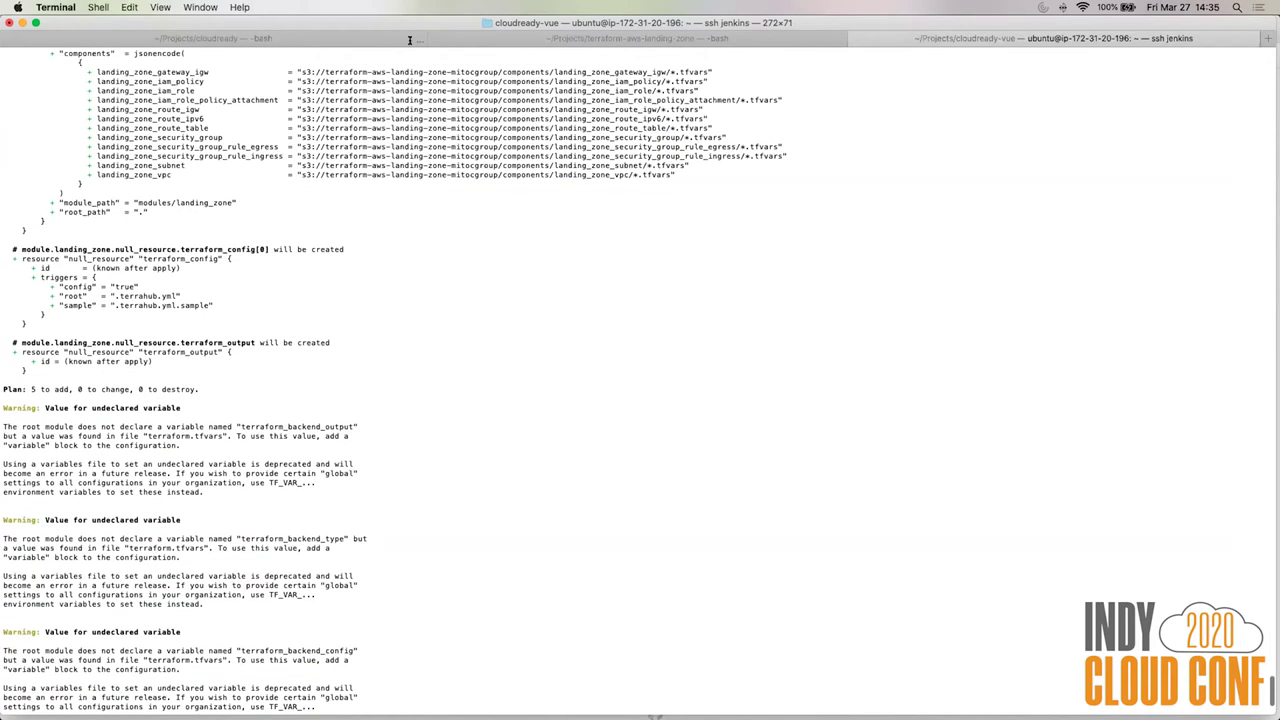
drag(362, 72, 662, 172)
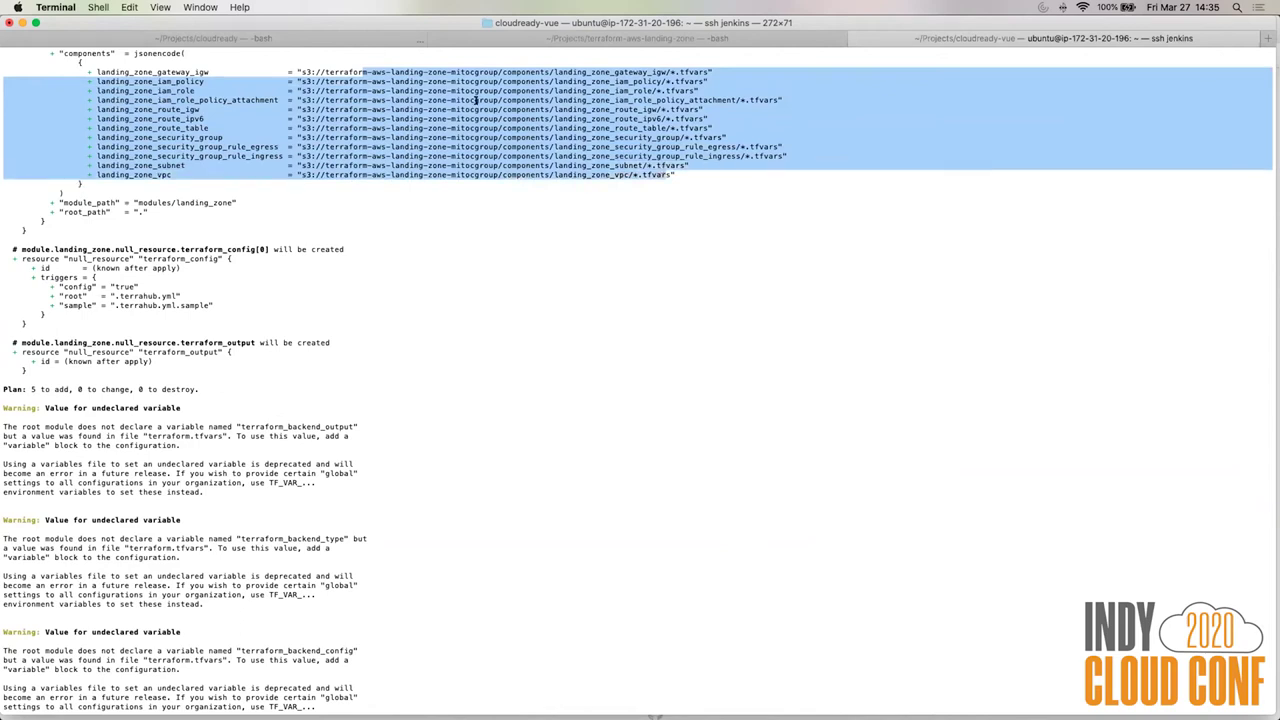
click(480, 69)
drag(497, 72, 323, 72)
double_click(630, 72)
double_click(592, 100)
click(596, 142)
scroll(596, 147, down, 5)
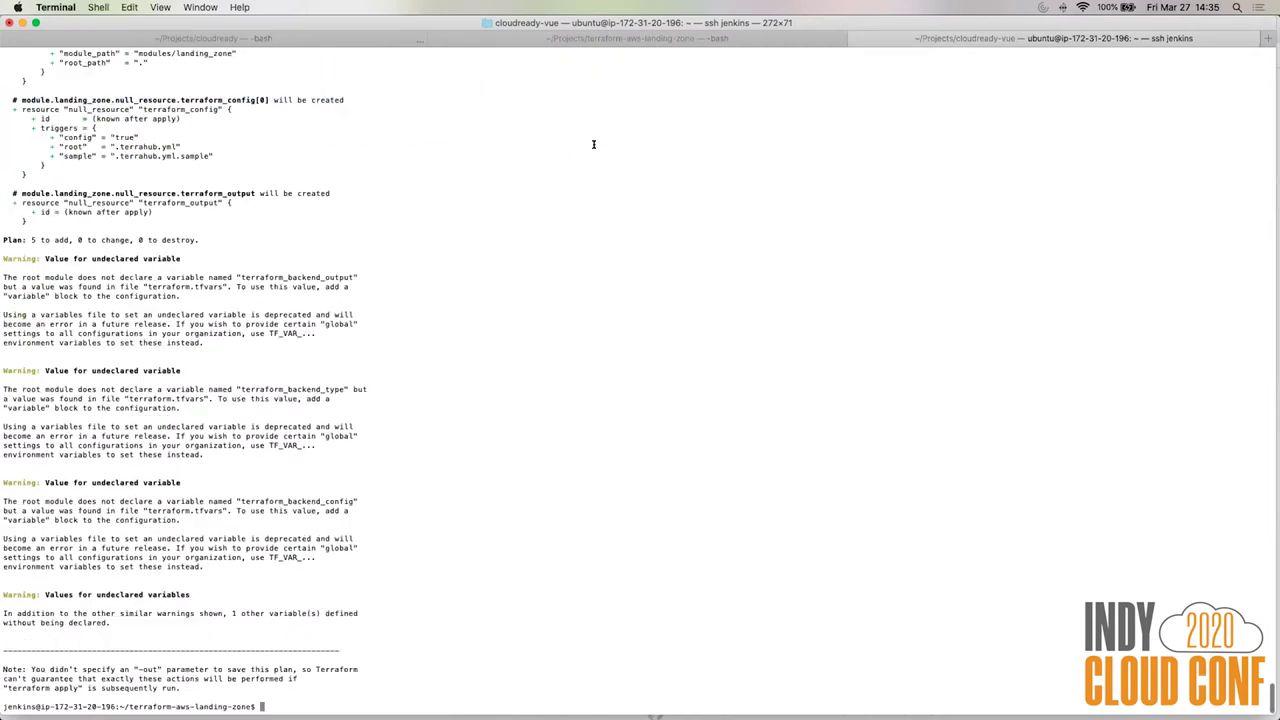
Run terraform apply on the landing-zone configuration and approve the actions with yes.
text(terraform apply)
key(Return)
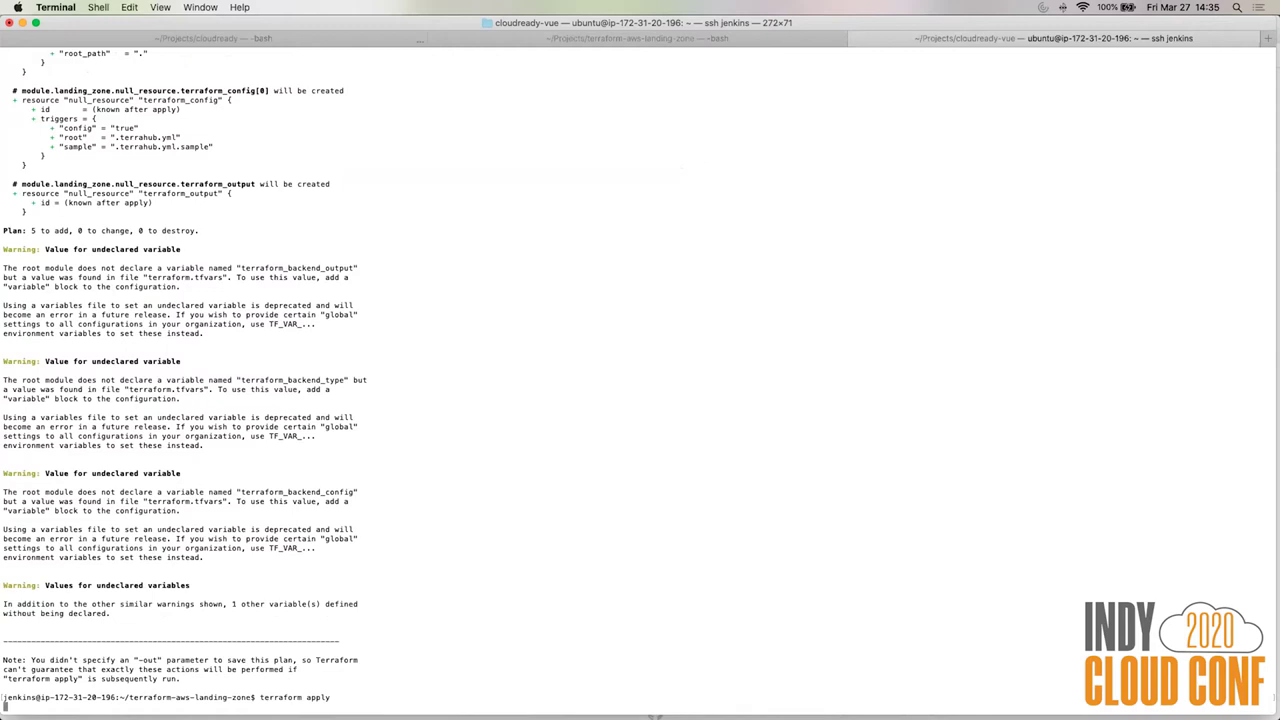
text(yes)
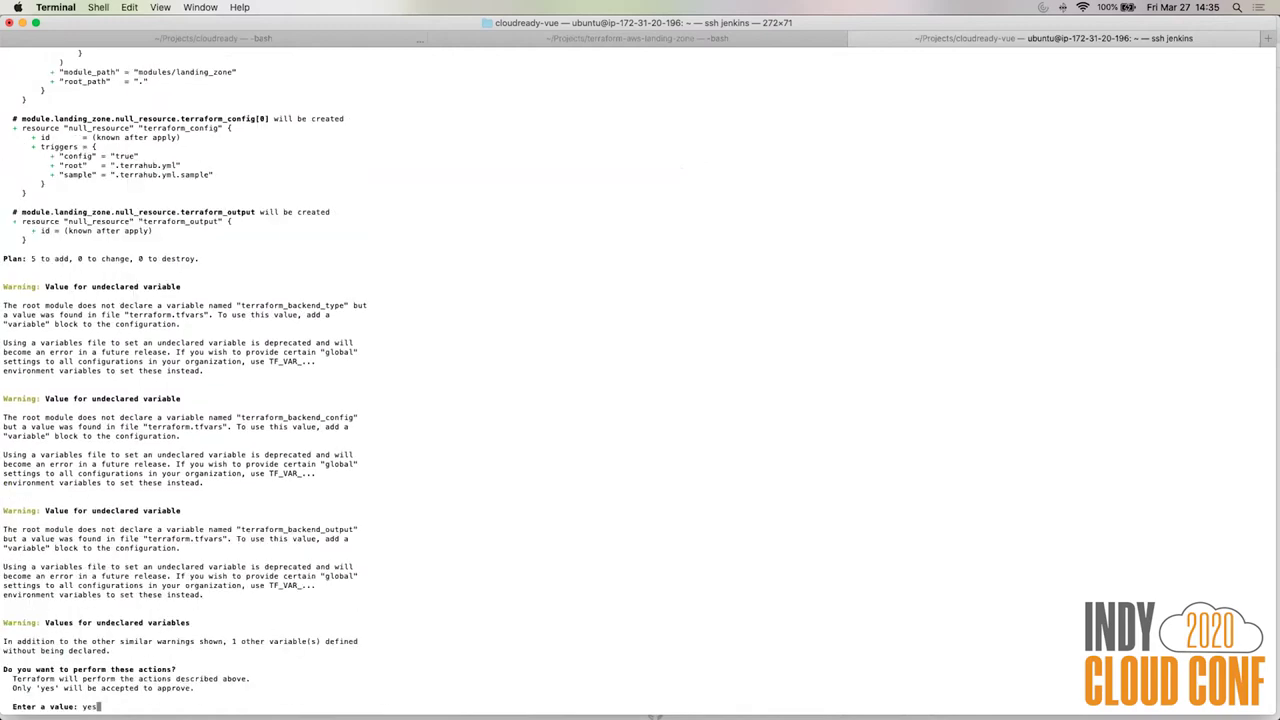
key(Return)
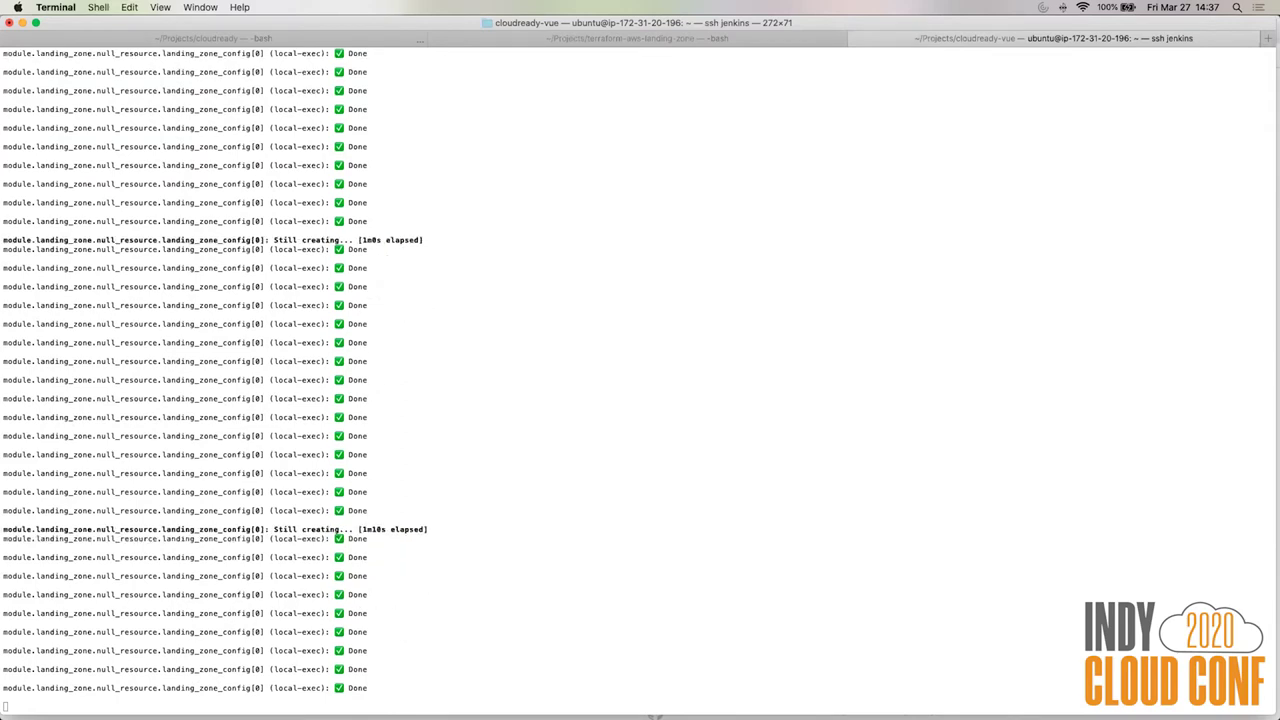
Switch to the PowerPoint presentation and go back to the AWS Landing Zone architecture diagram on slide 3.
key(super+Tab)
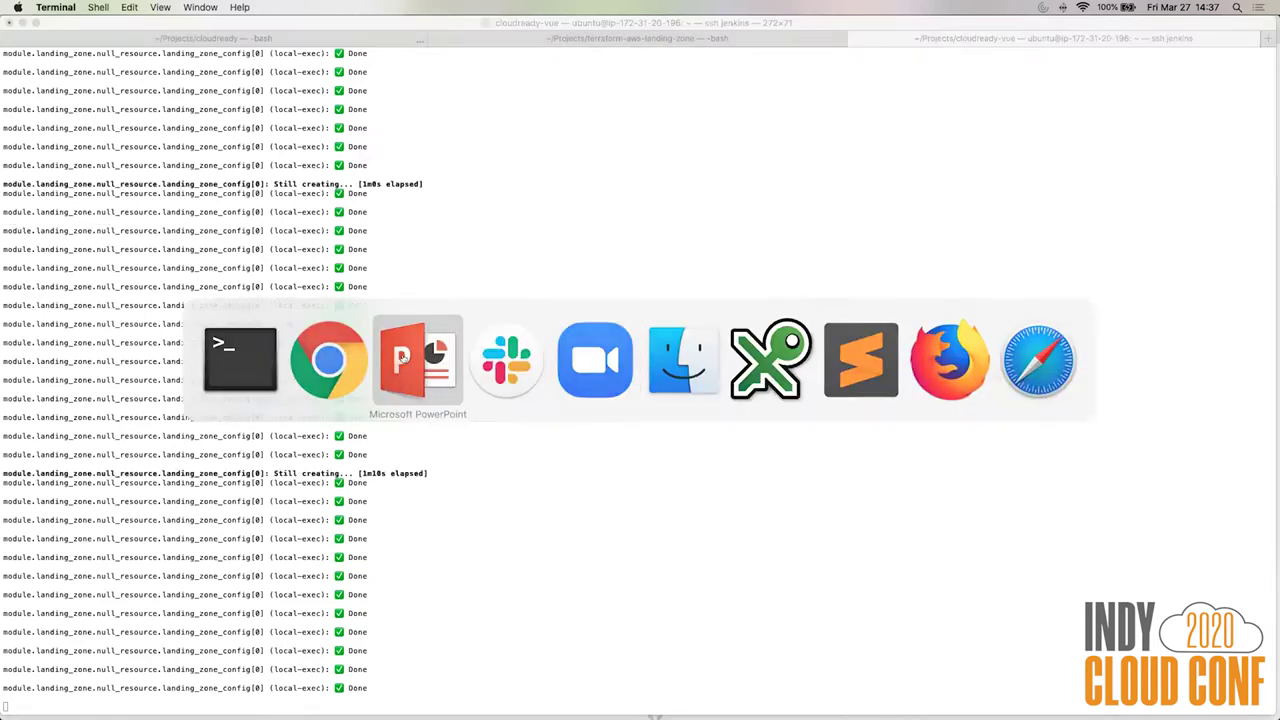
click(404, 358)
scroll(404, 358, up, 11)
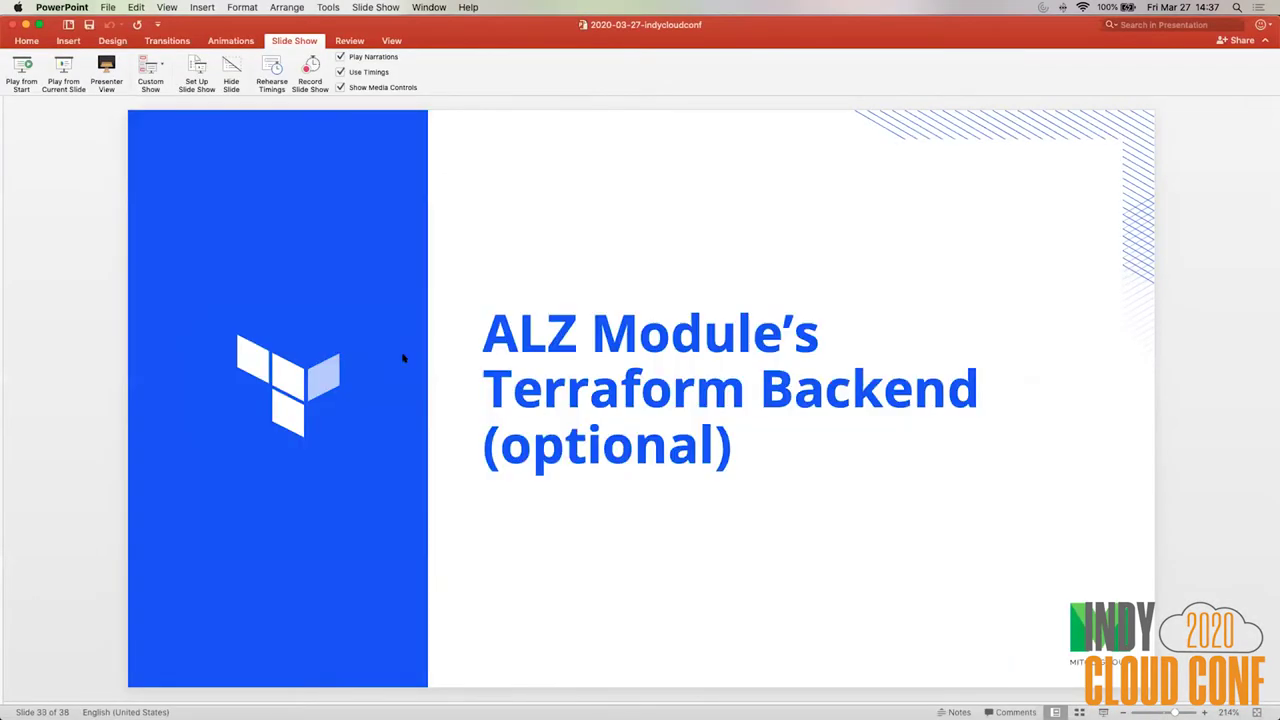
scroll(404, 358, up, 12)
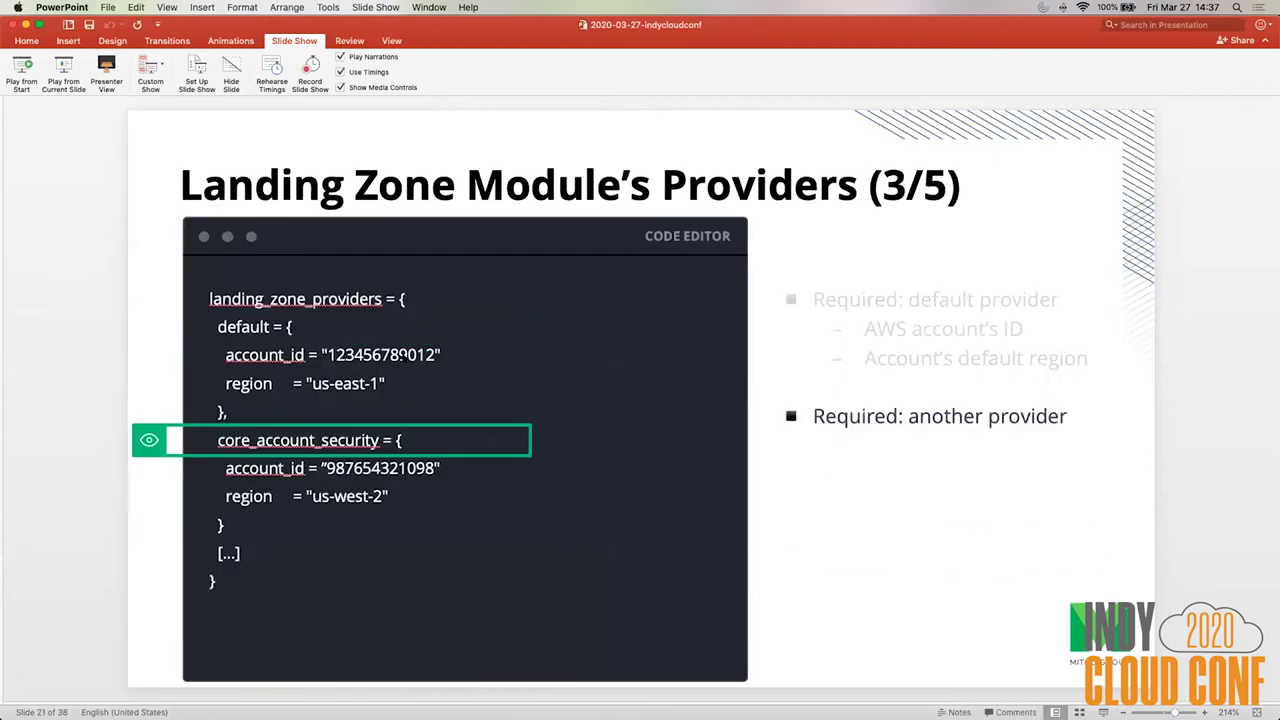
scroll(403, 355, up, 6)
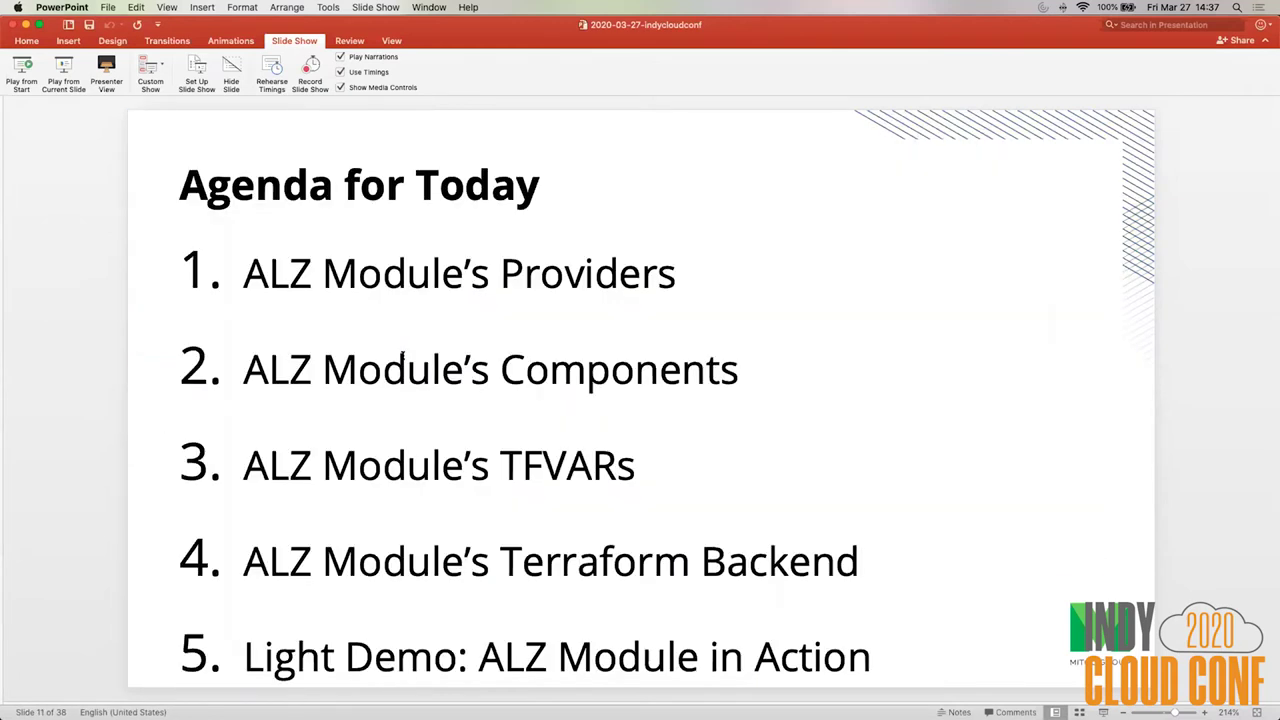
scroll(403, 357, up, 3)
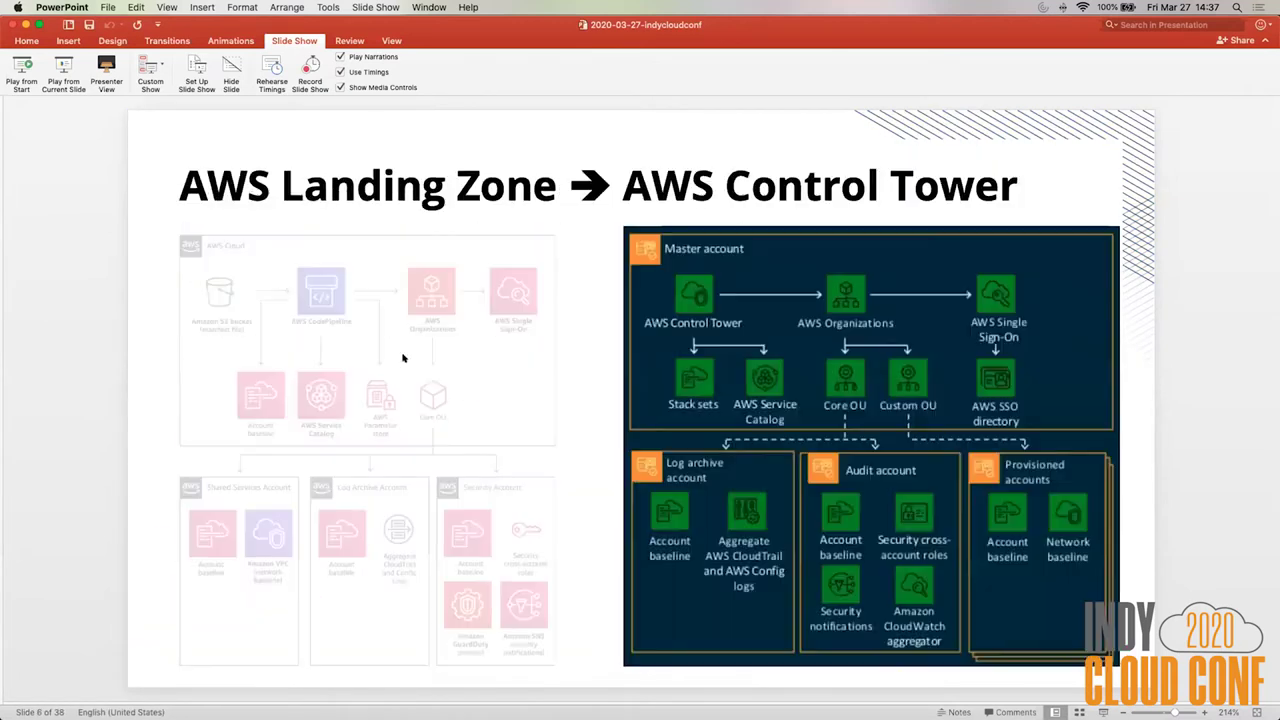
scroll(403, 357, up, 2)
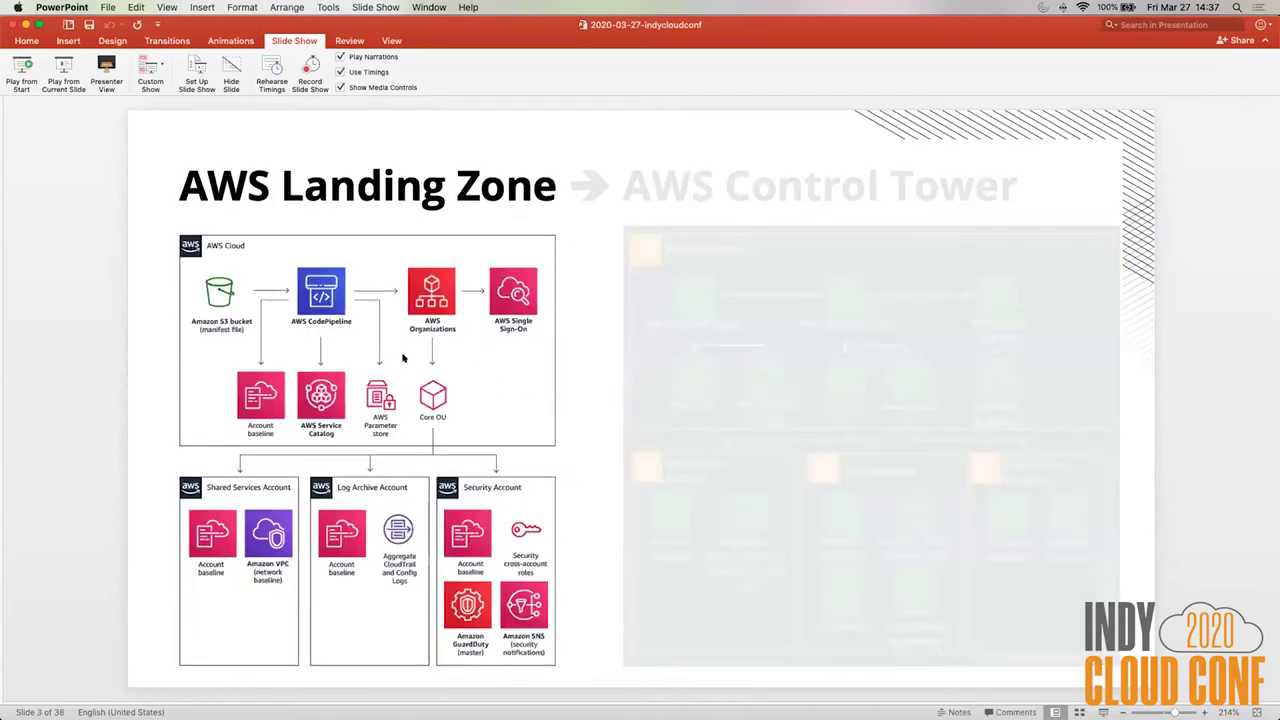
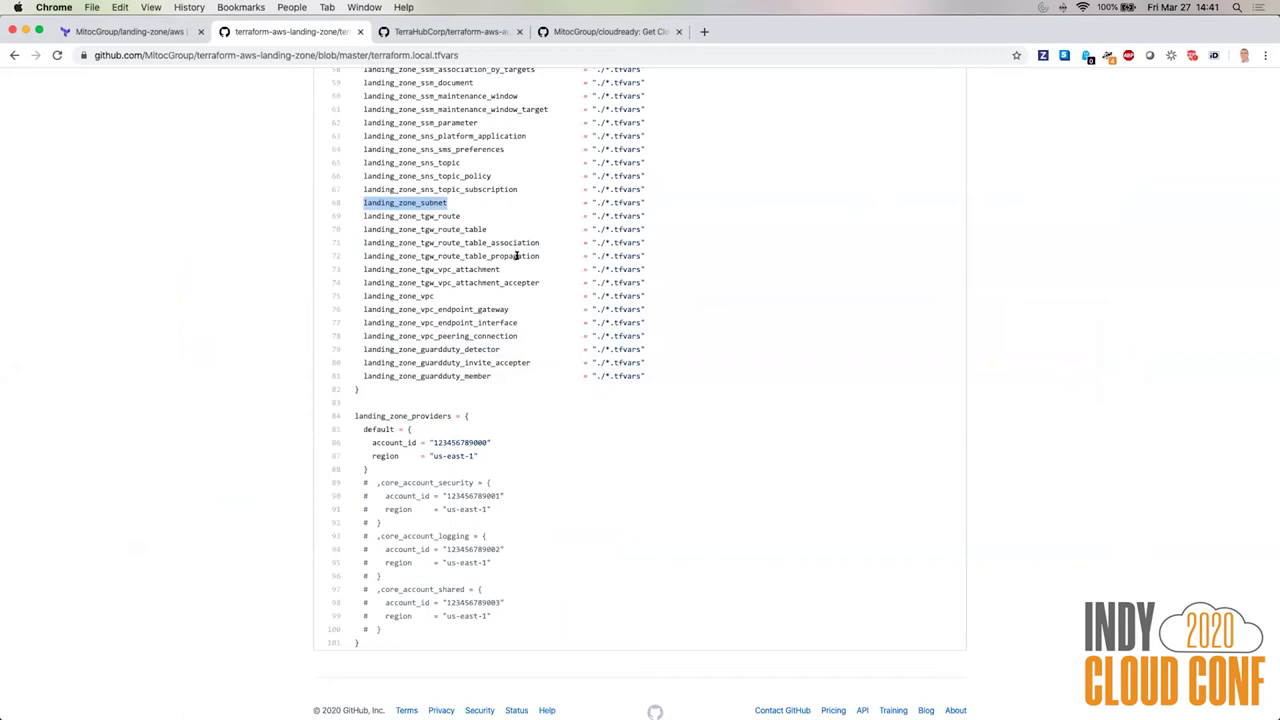
Open the terraform-aws-landing-zone repository in a separate browser tab and enter its components folder.
scroll(517, 256, up, 15)
super+click(591, 126)
key(ctrl+Tab)
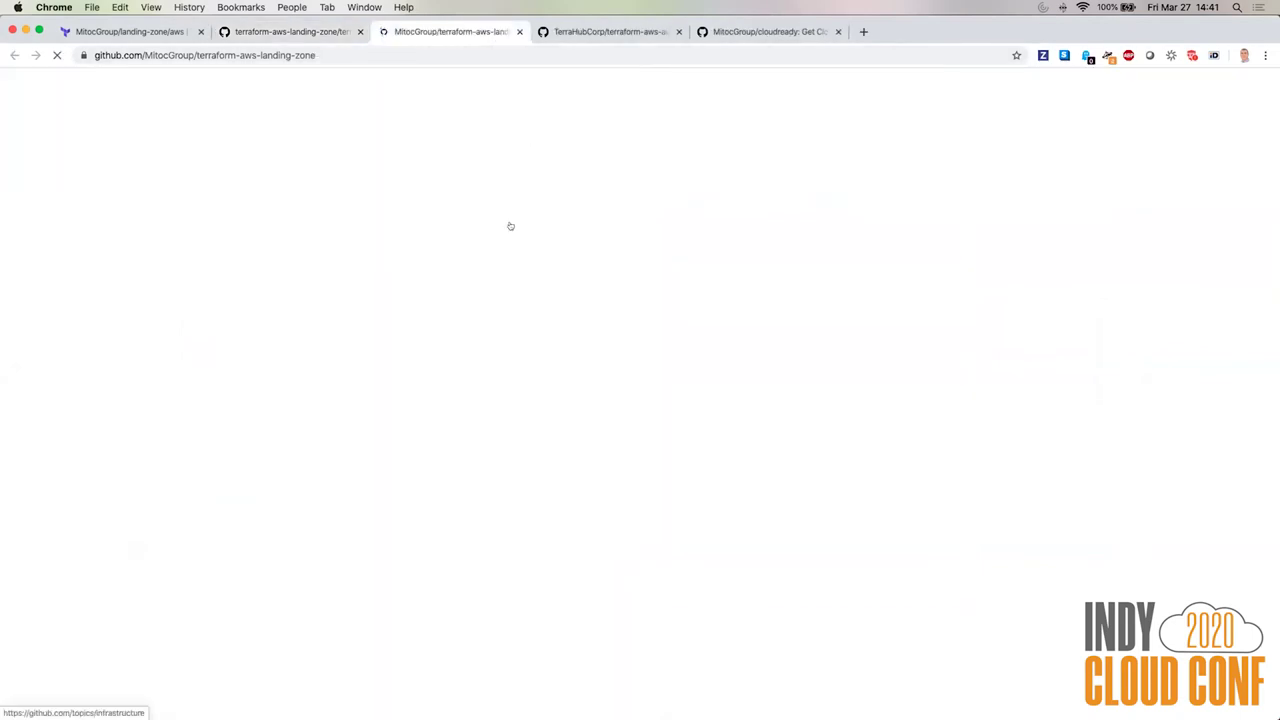
click(372, 382)
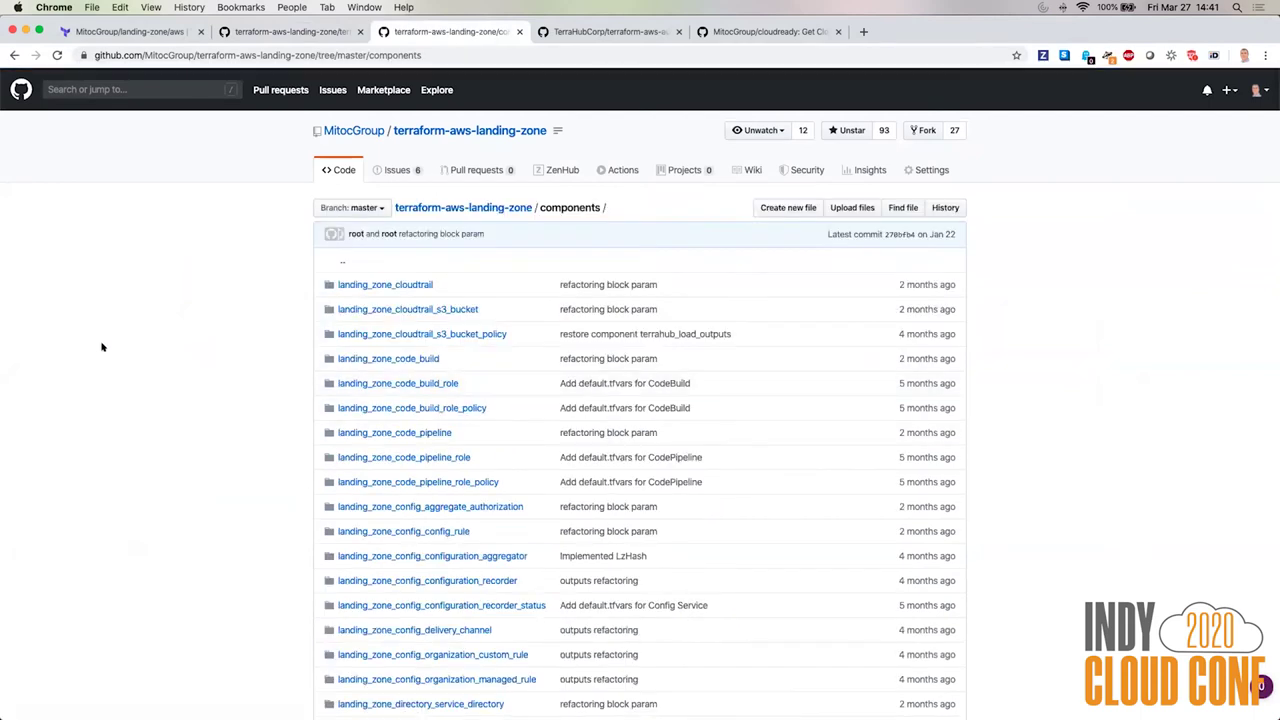
Search the components list for landing_zone_subnet and open that component's folder.
scroll(101, 347, down, 1)
key(super+f)
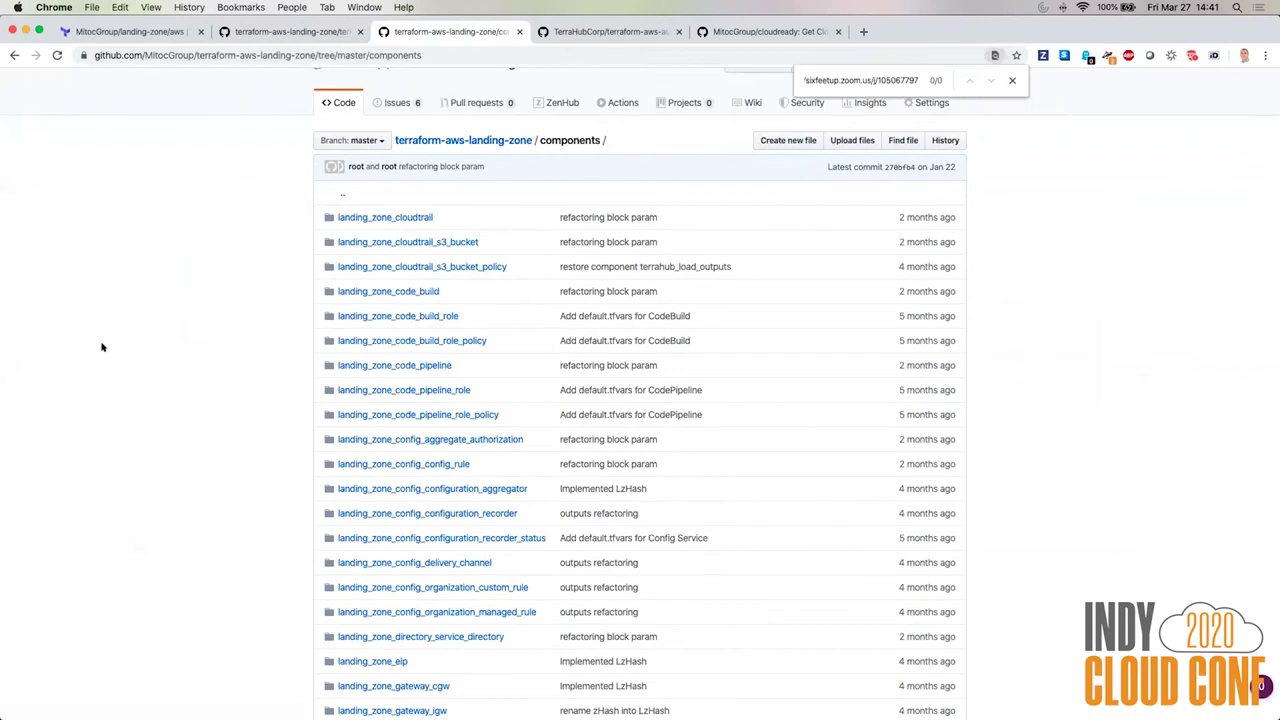
key(super+a)
key(BackSpace)
text(landing_zin)
key(BackSpace)
key(BackSpace)
text(one_subnet)
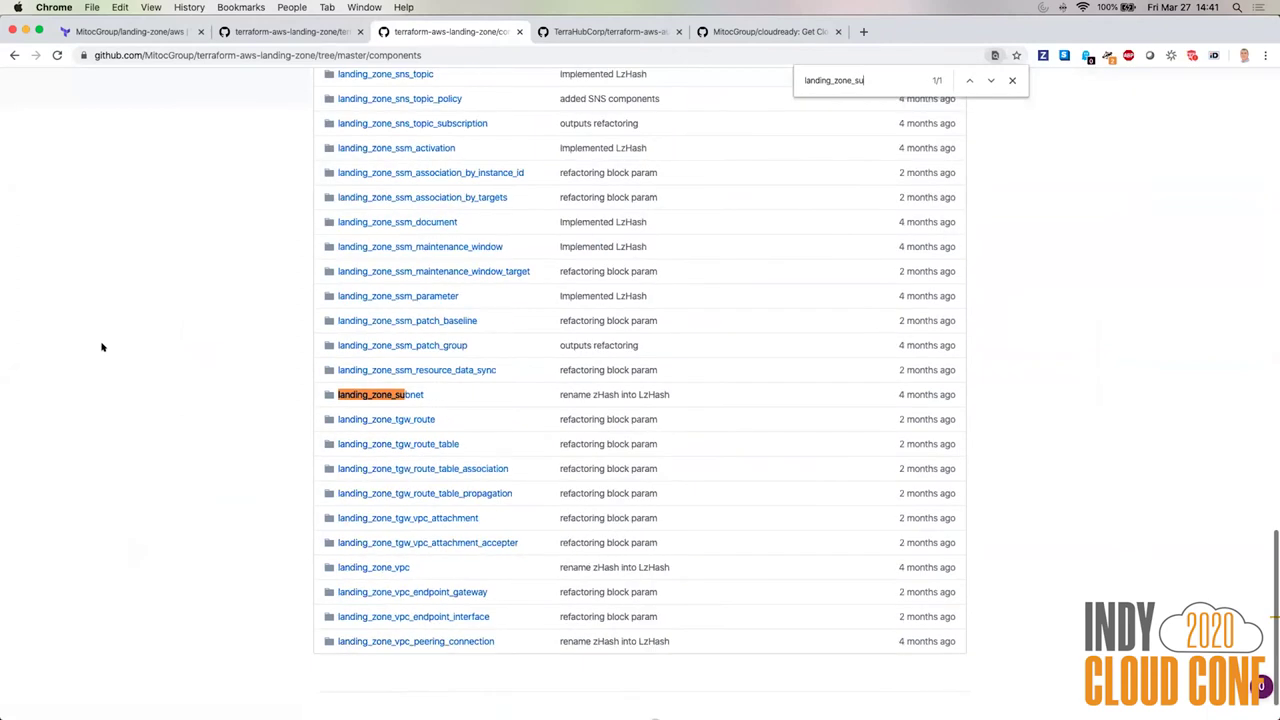
click(412, 394)
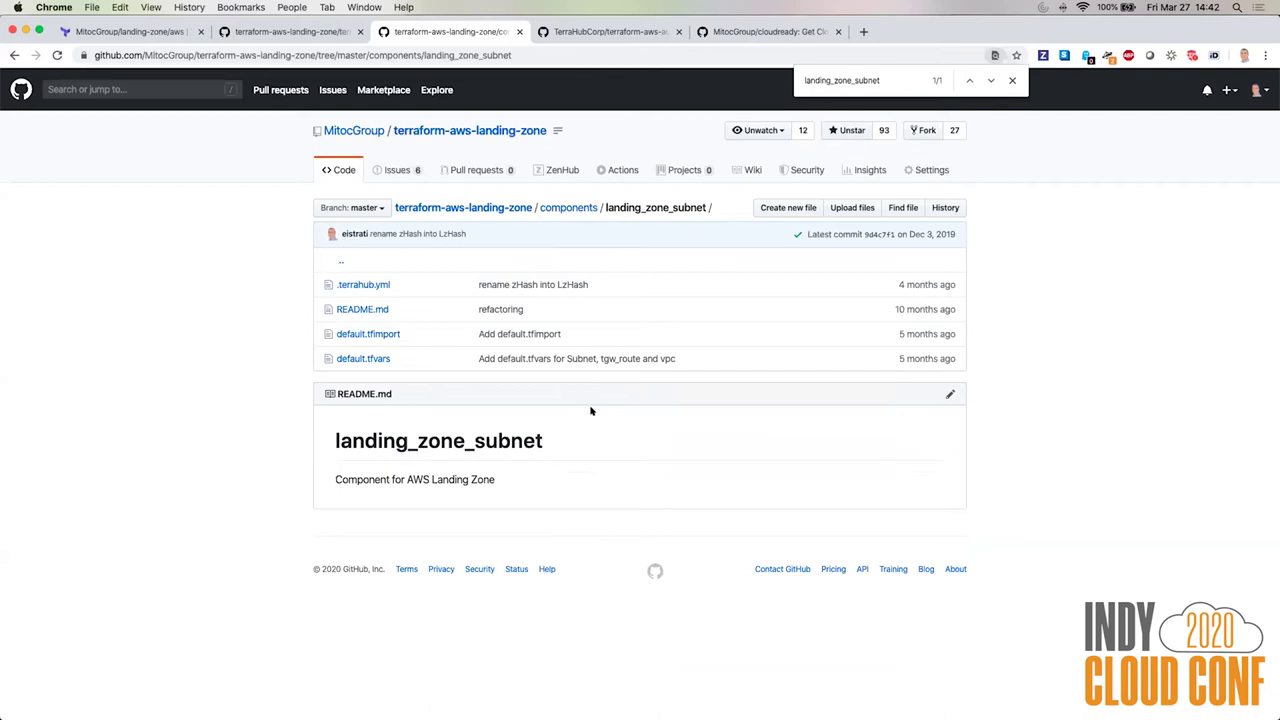
Open the subnet component's default.tfvars and read through its provider, VPC, tag and subnet resource settings.
click(367, 362)
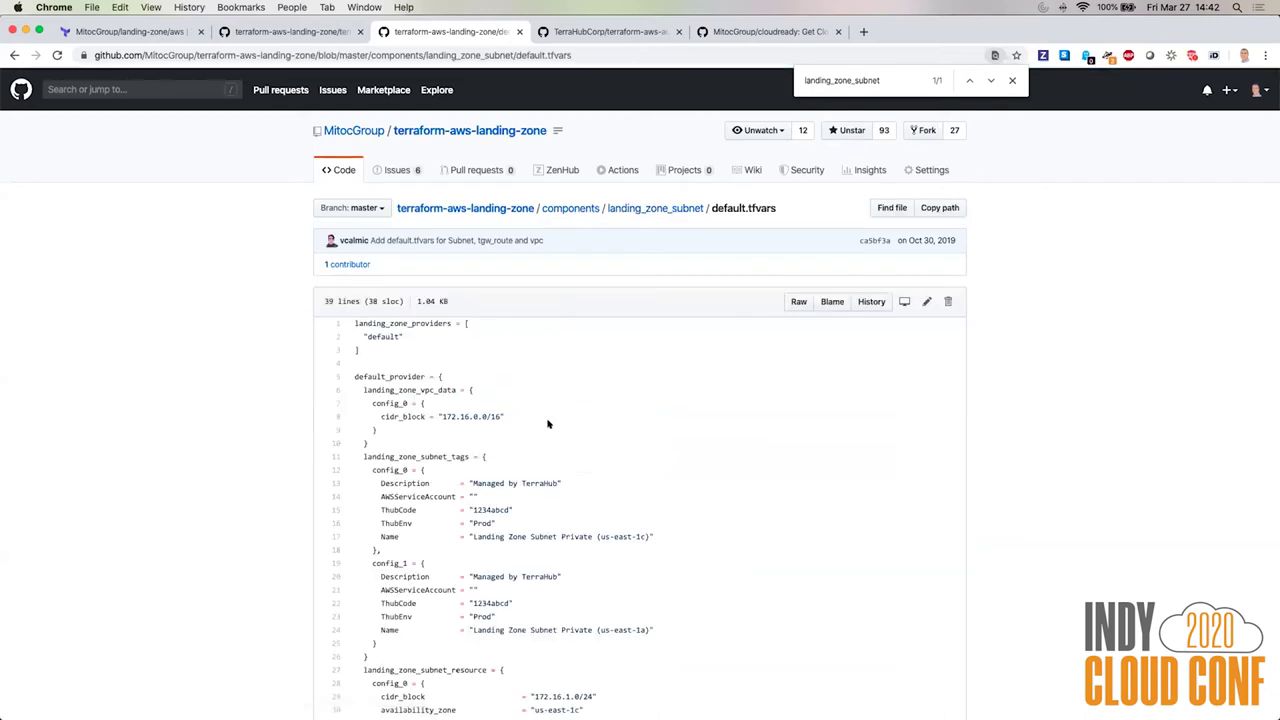
scroll(547, 424, down, 3)
scroll(547, 424, down, 3)
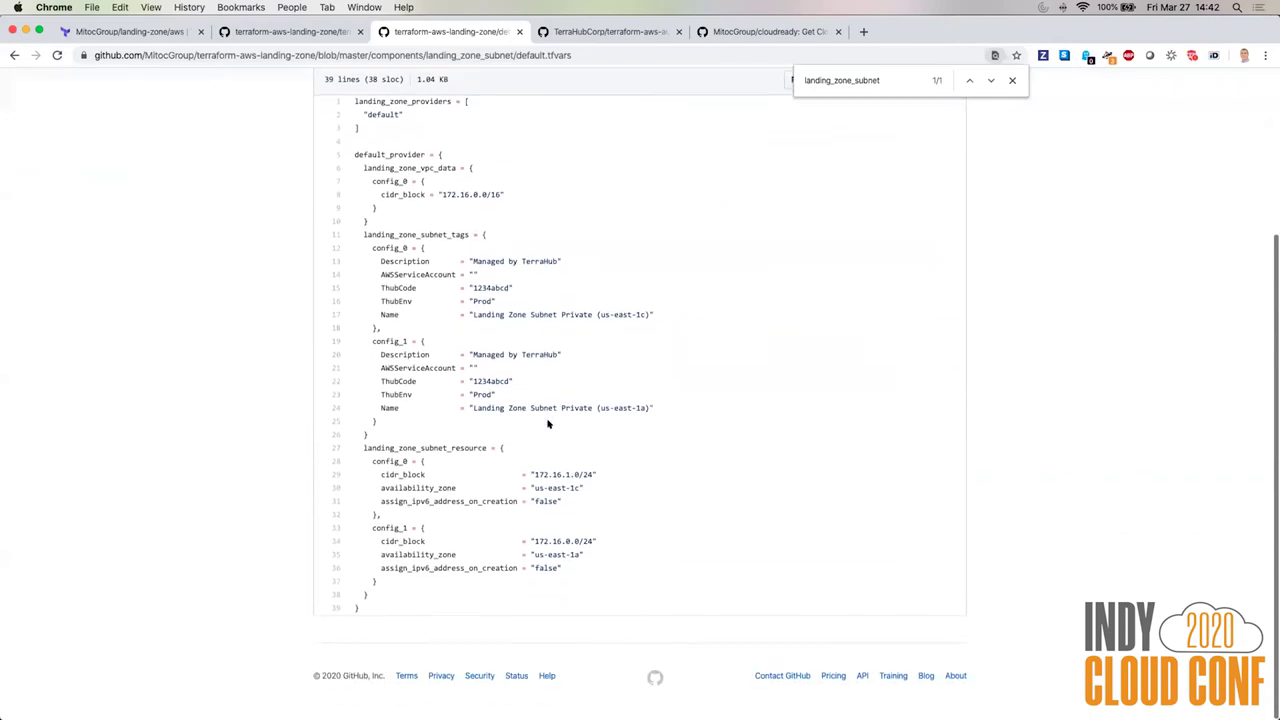
scroll(549, 423, up, 5)
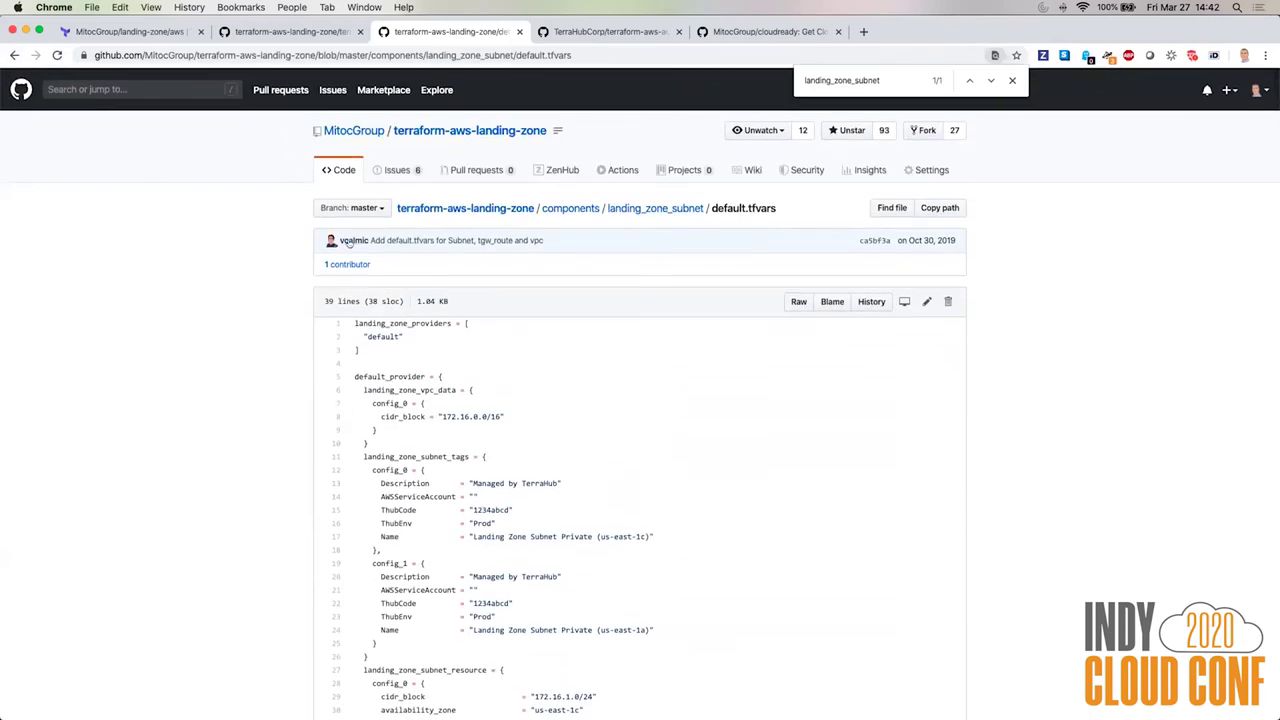
Return to the landing_zone_subnet folder and open default.tfimport, highlighting its file name.
click(12, 55)
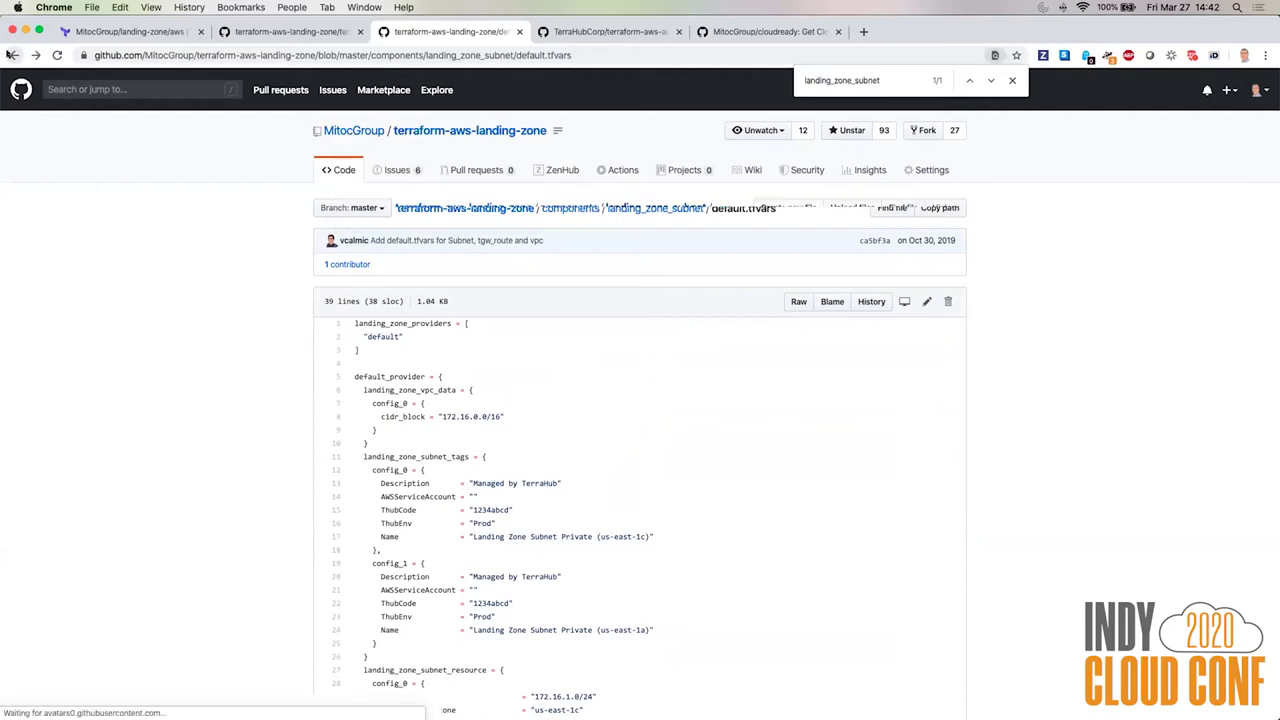
click(340, 334)
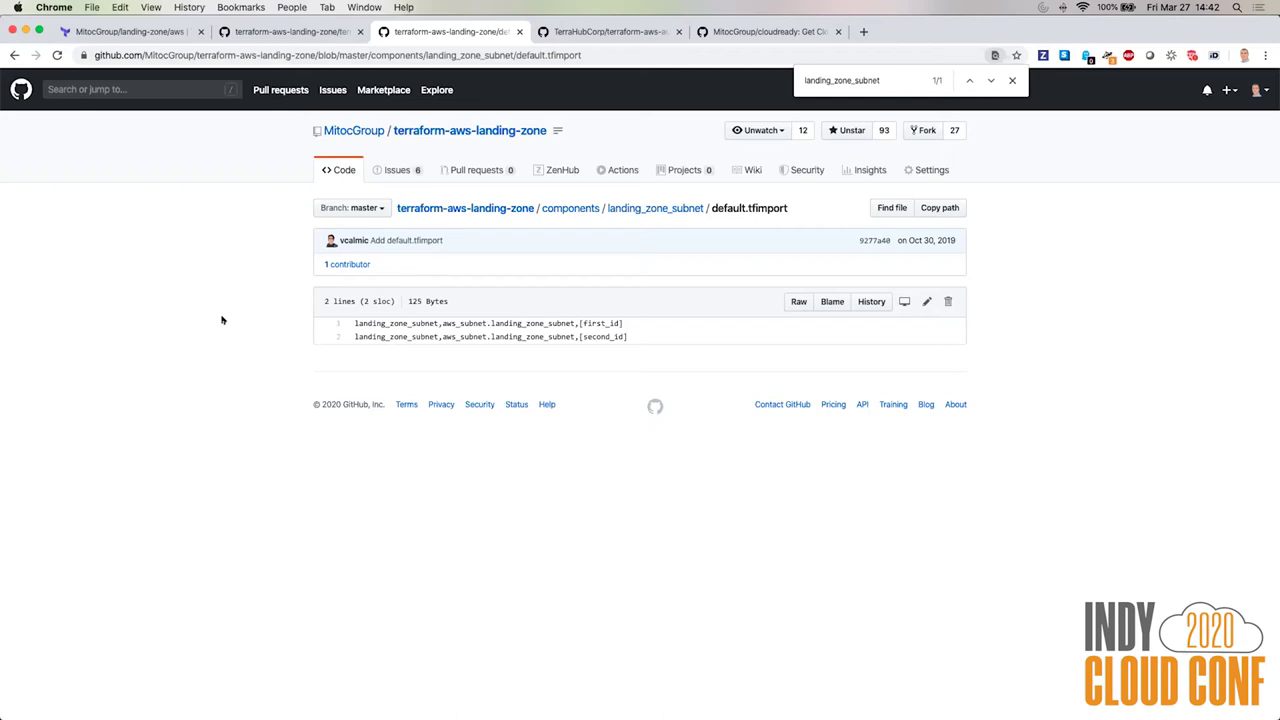
double_click(729, 207)
double_click(768, 207)
click(1033, 263)
Examine the import entries in default.tfimport, highlighting the component name, the aws_subnet resource address and the [first_id] placeholder.
drag(640, 337, 349, 325)
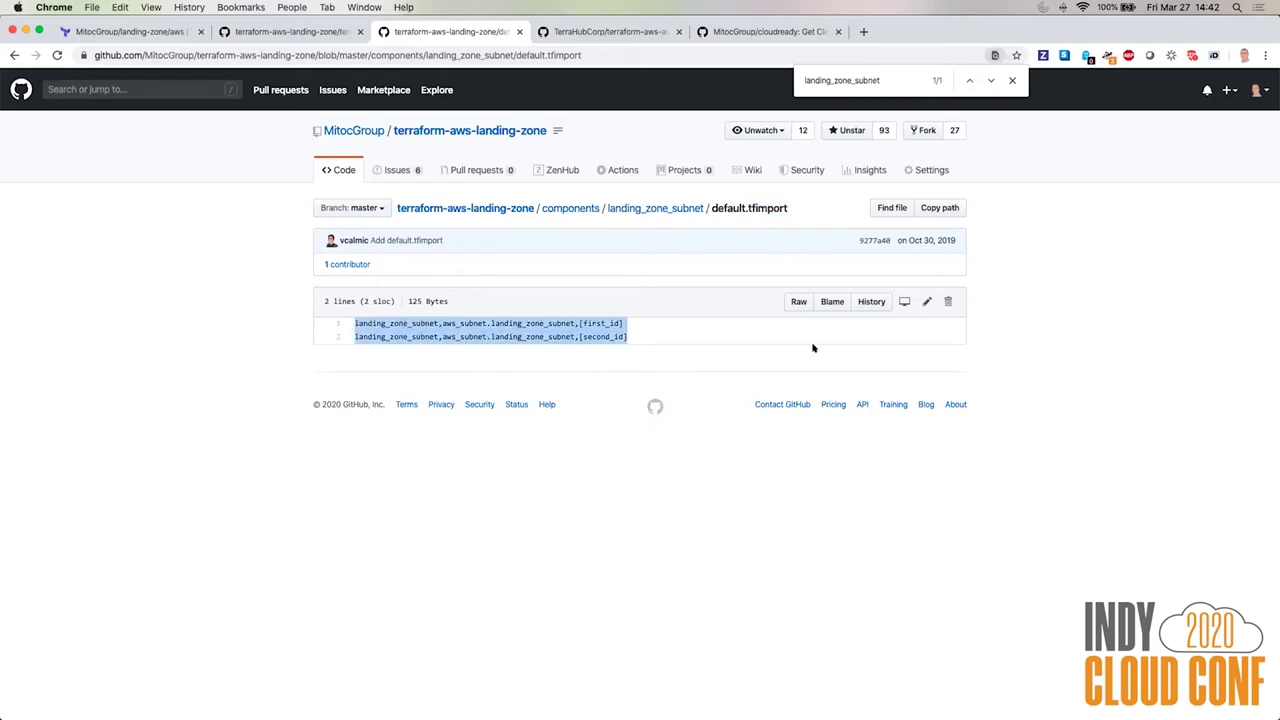
click(1048, 352)
double_click(413, 323)
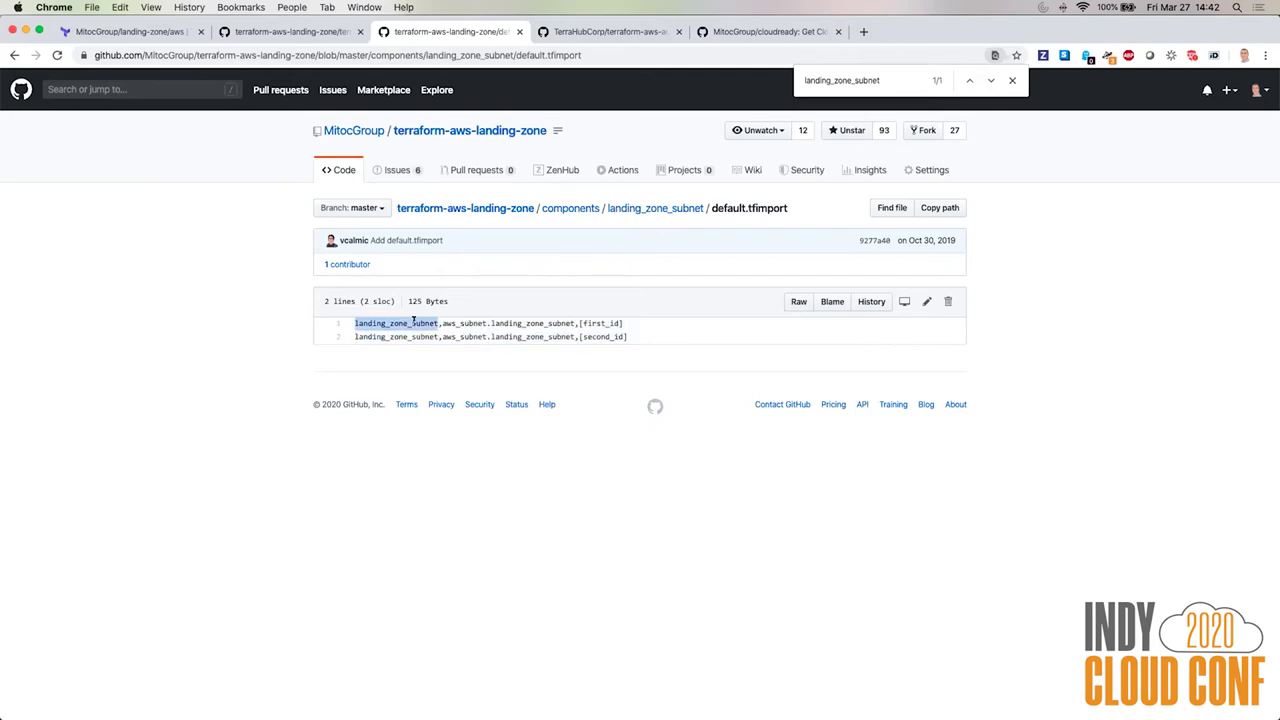
double_click(476, 322)
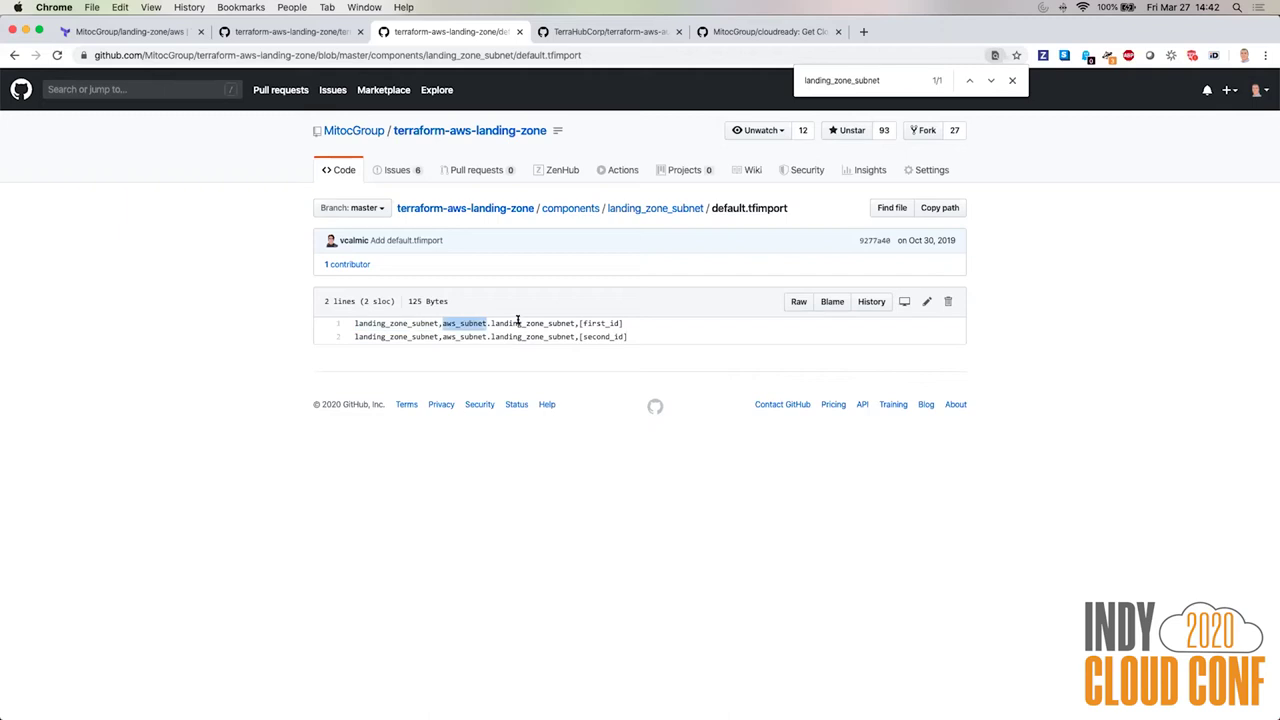
shift+click(549, 325)
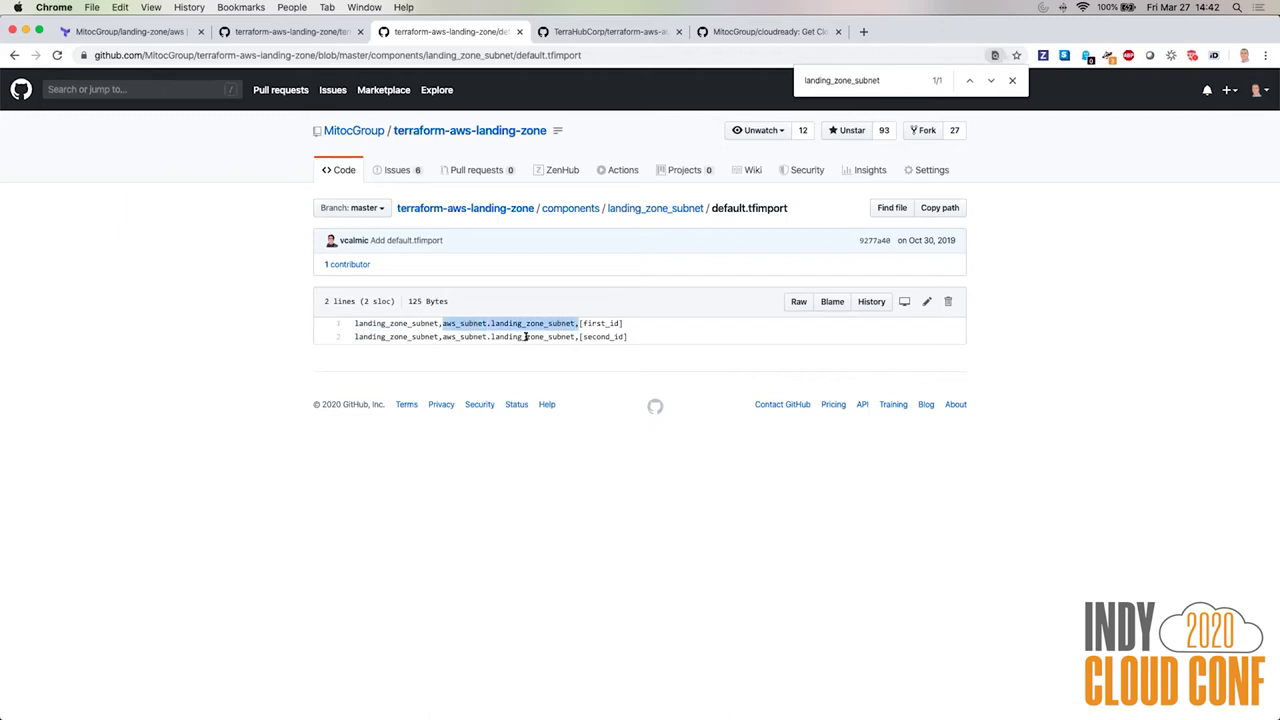
drag(626, 323, 574, 318)
click(648, 325)
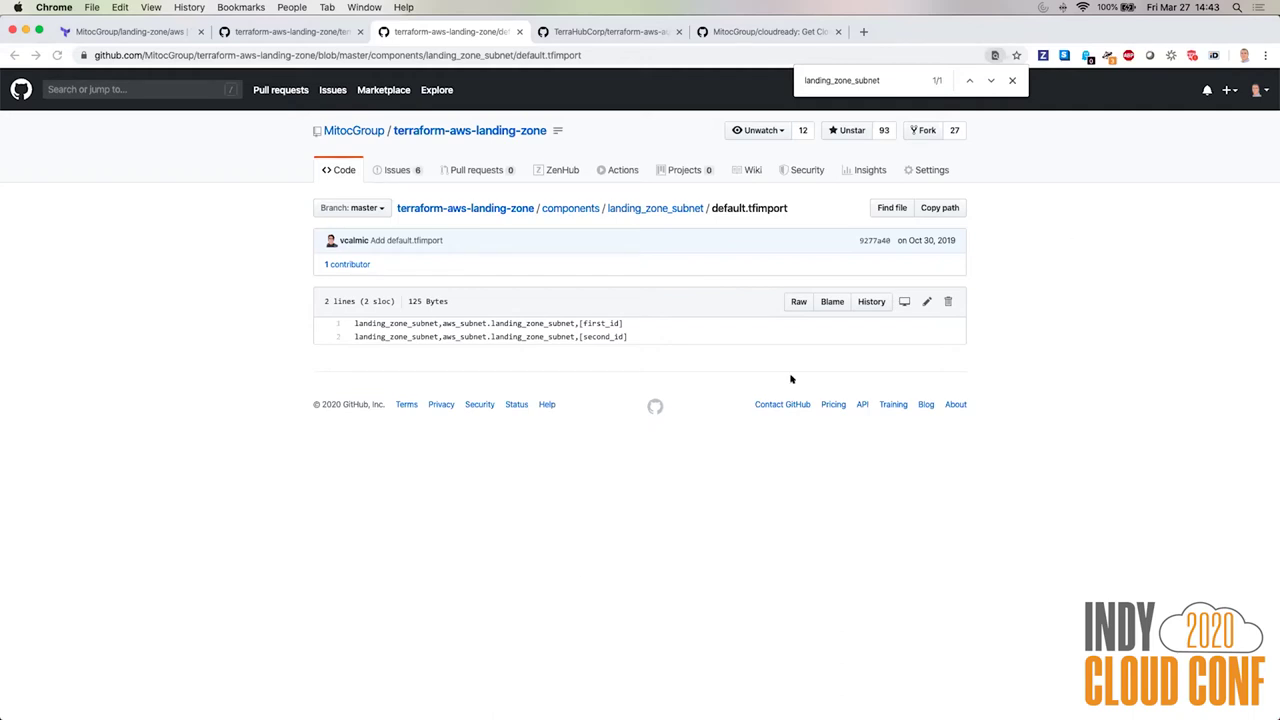
Switch to Terminal, run terraform plan in the terraform-aws-landing-zone folder and look through the generated execution plan.
click(487, 705)
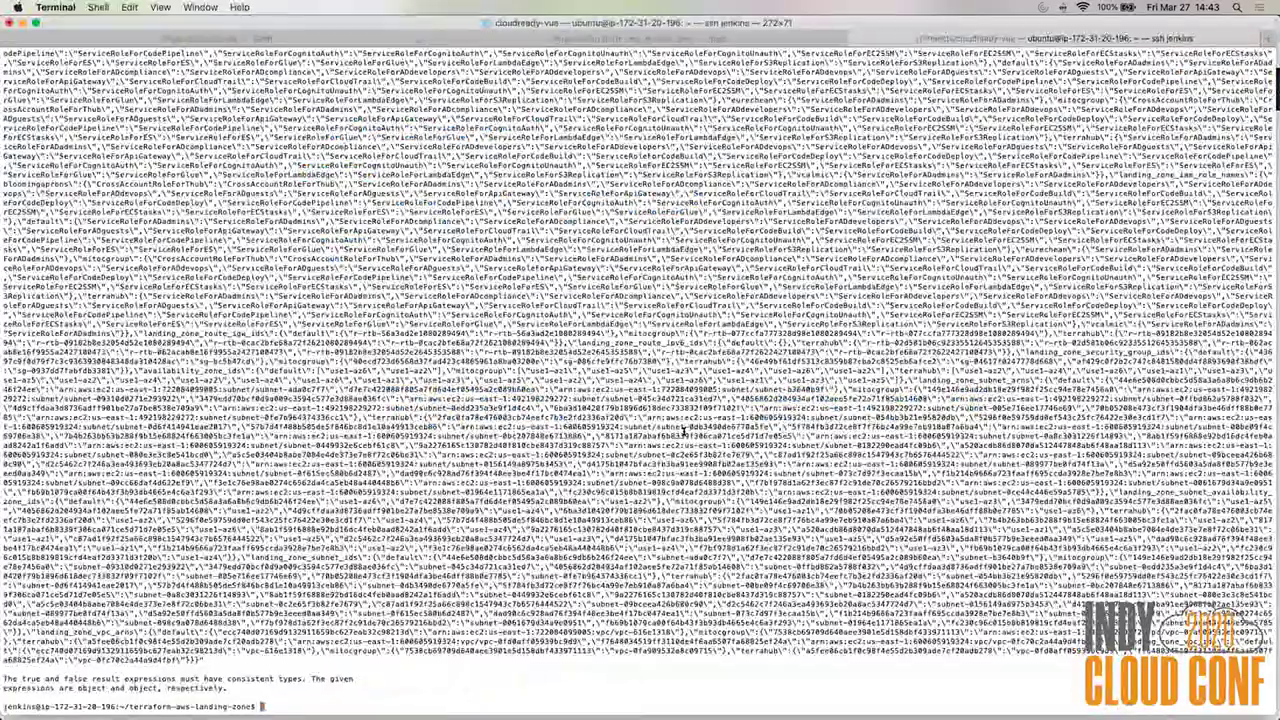
text(terraform apply)
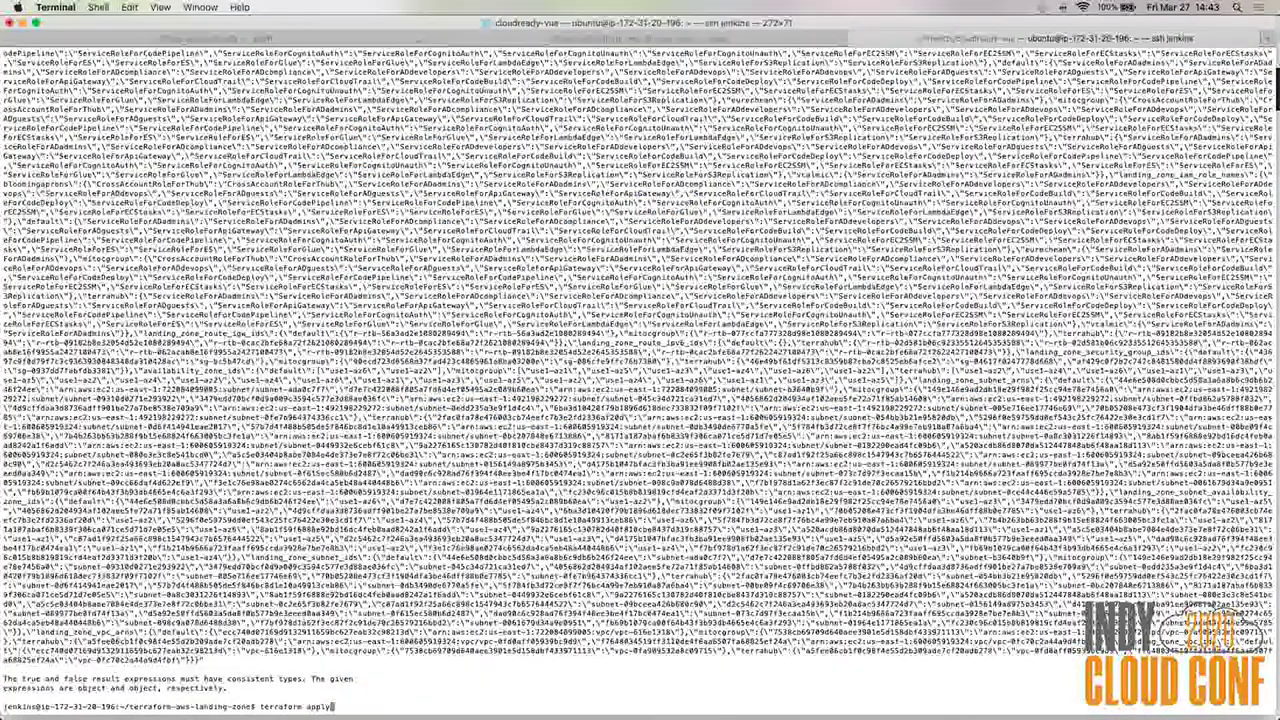
key(BackSpace)
key(BackSpace)
key(BackSpace)
key(BackSpace)
key(BackSpace)
key(BackSpace)
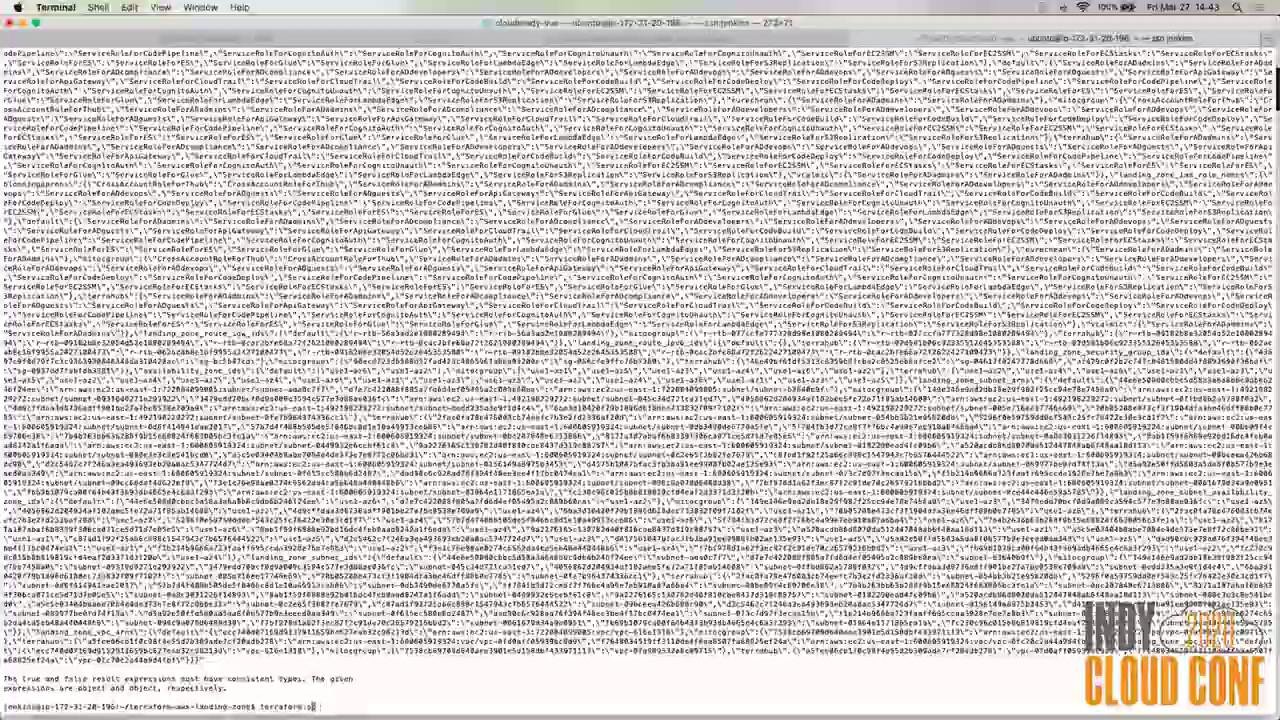
text(plan)
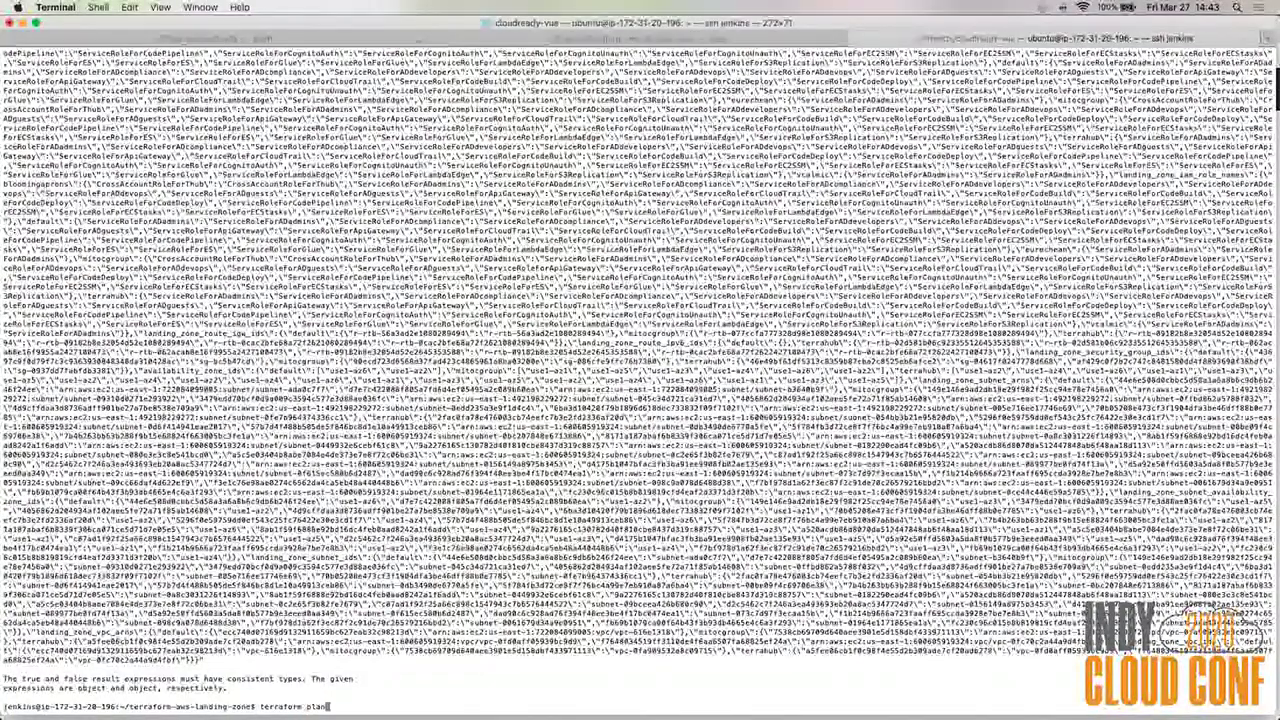
key(Return)
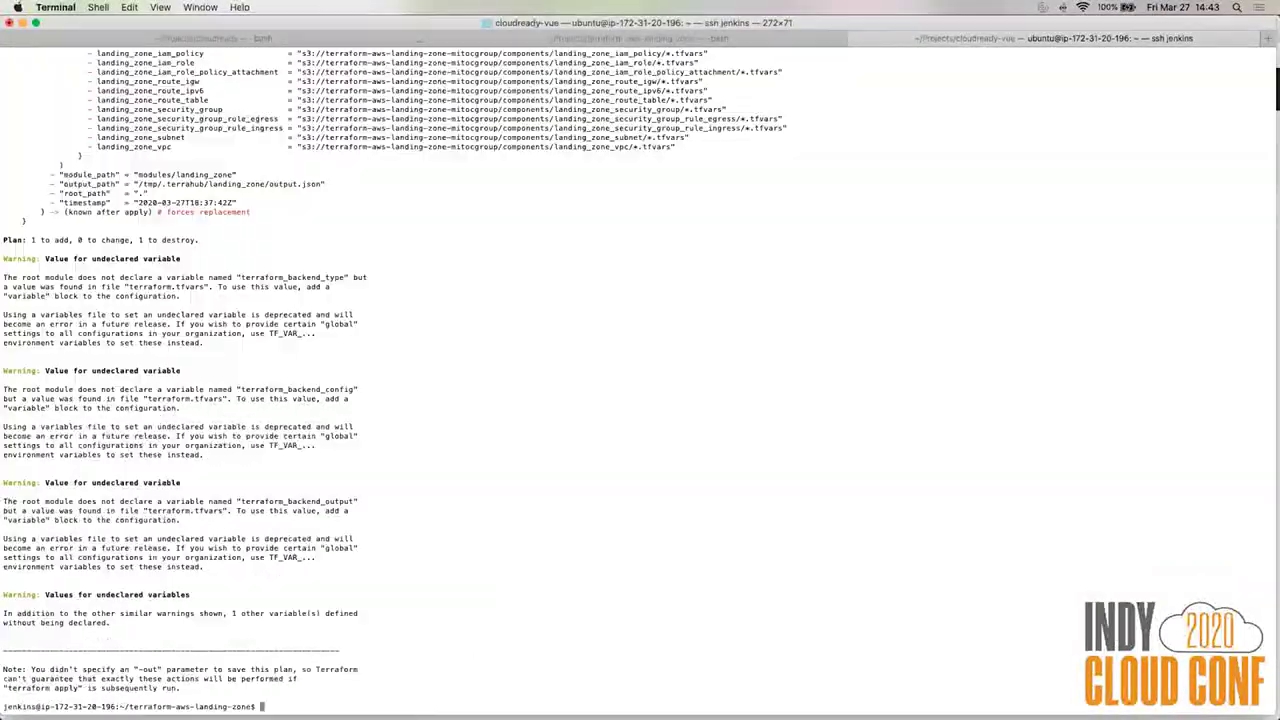
scroll(631, 347, up, 10)
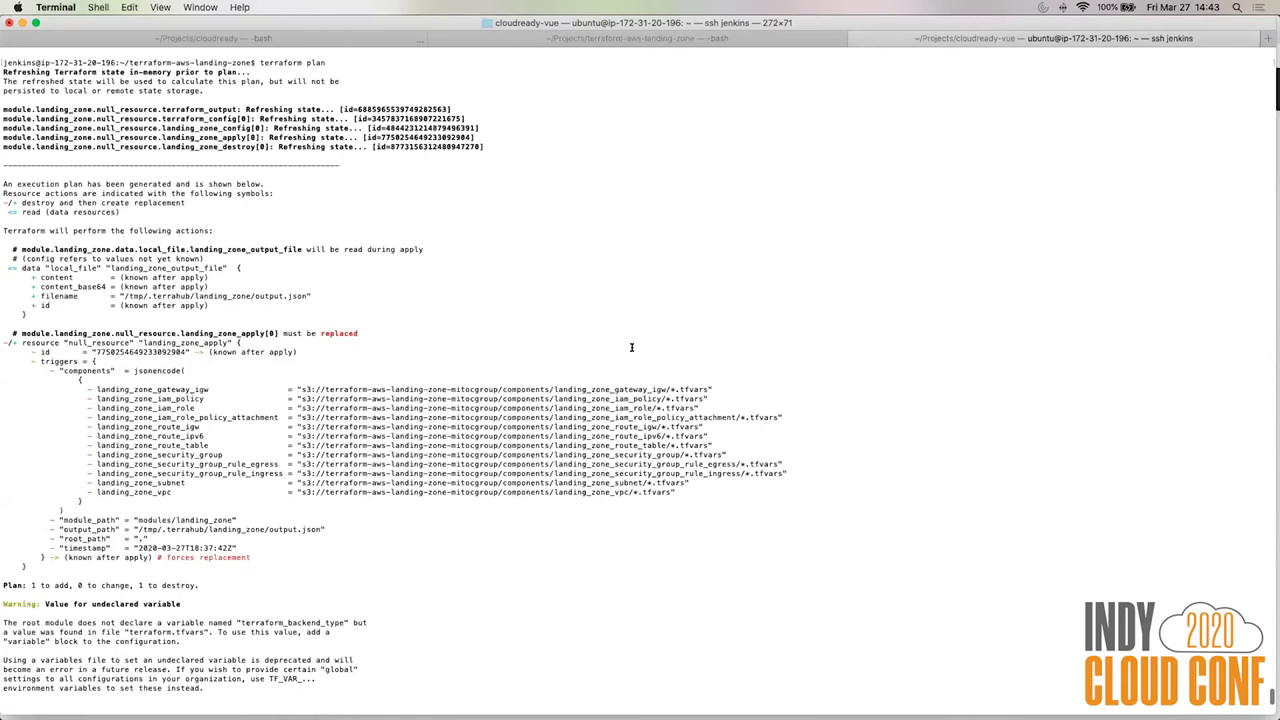
scroll(631, 347, down, 8)
scroll(631, 347, up, 4)
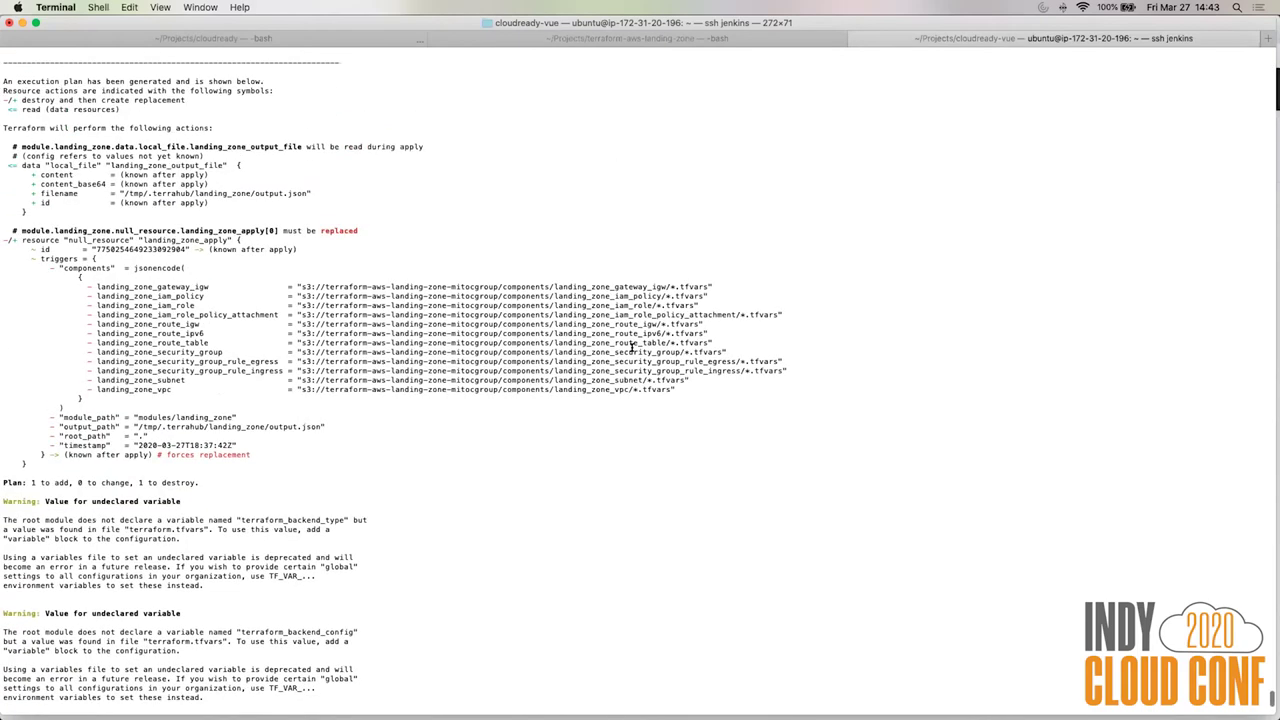
scroll(631, 347, down, 5)
Run terraform apply in the landing-zone folder and approve the planned actions with yes.
key(Up)
key(BackSpace)
key(BackSpace)
key(BackSpace)
key(BackSpace)
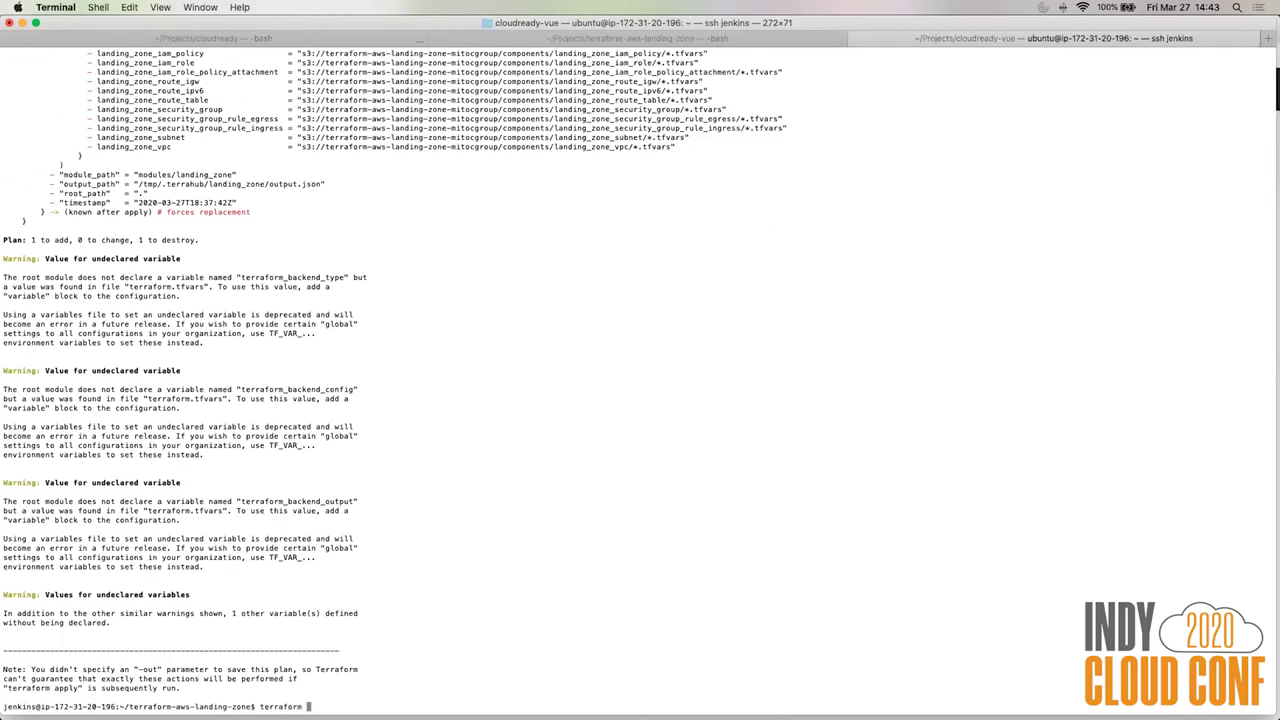
text(apply)
key(Return)
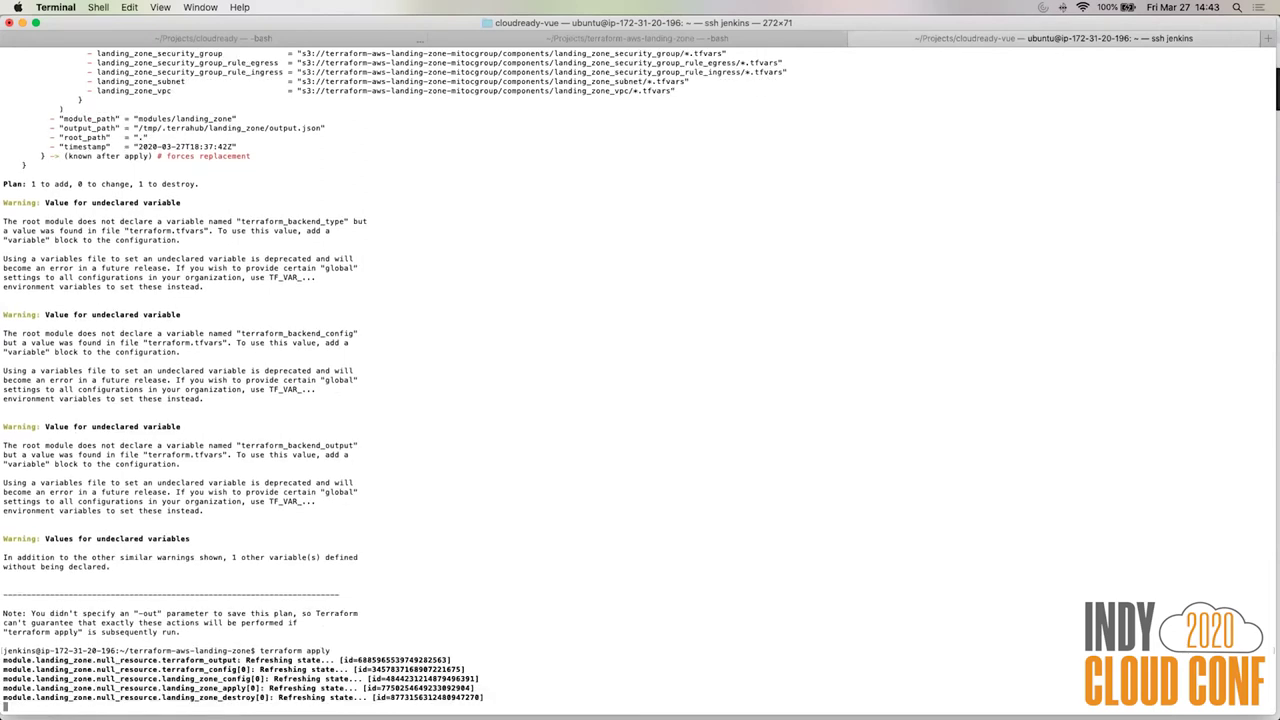
text(yes)
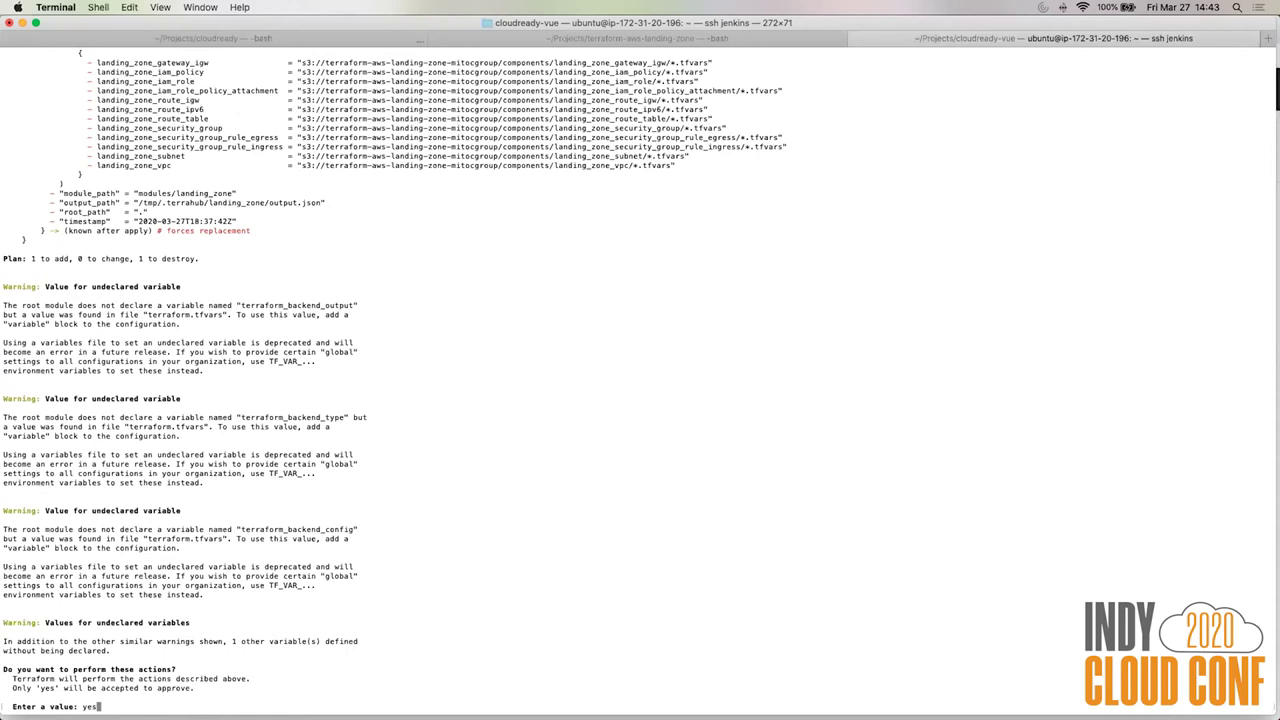
key(Return)
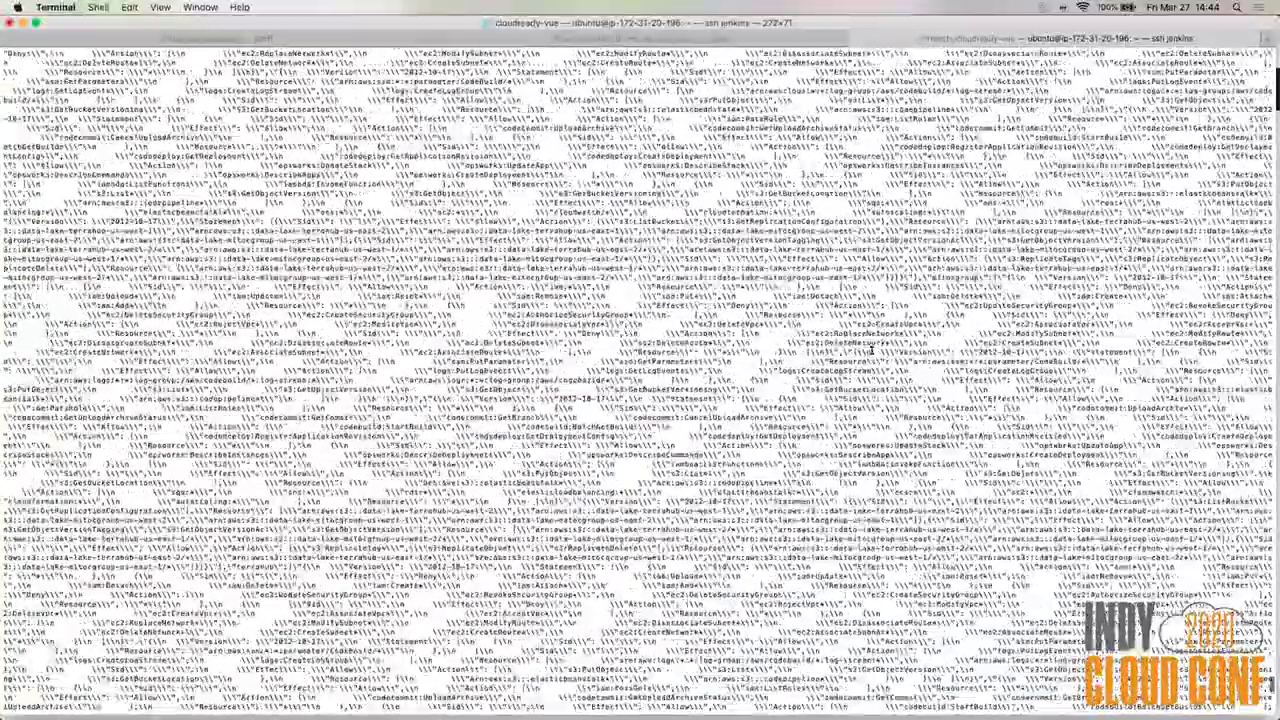
Examine the terraform apply output, covering the landing_zone_apply local-exec log and the conditional expression in modules/landing_zone/output.tf.
scroll(871, 352, up, 15)
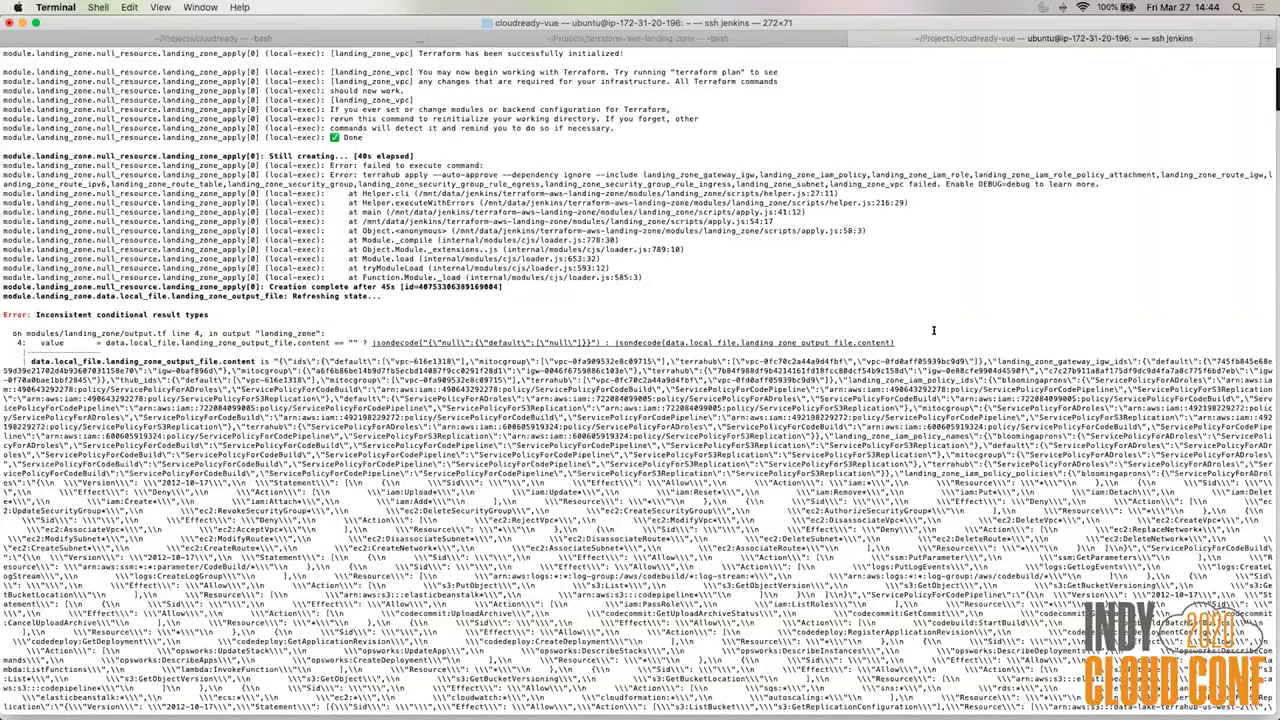
scroll(939, 330, down, 15)
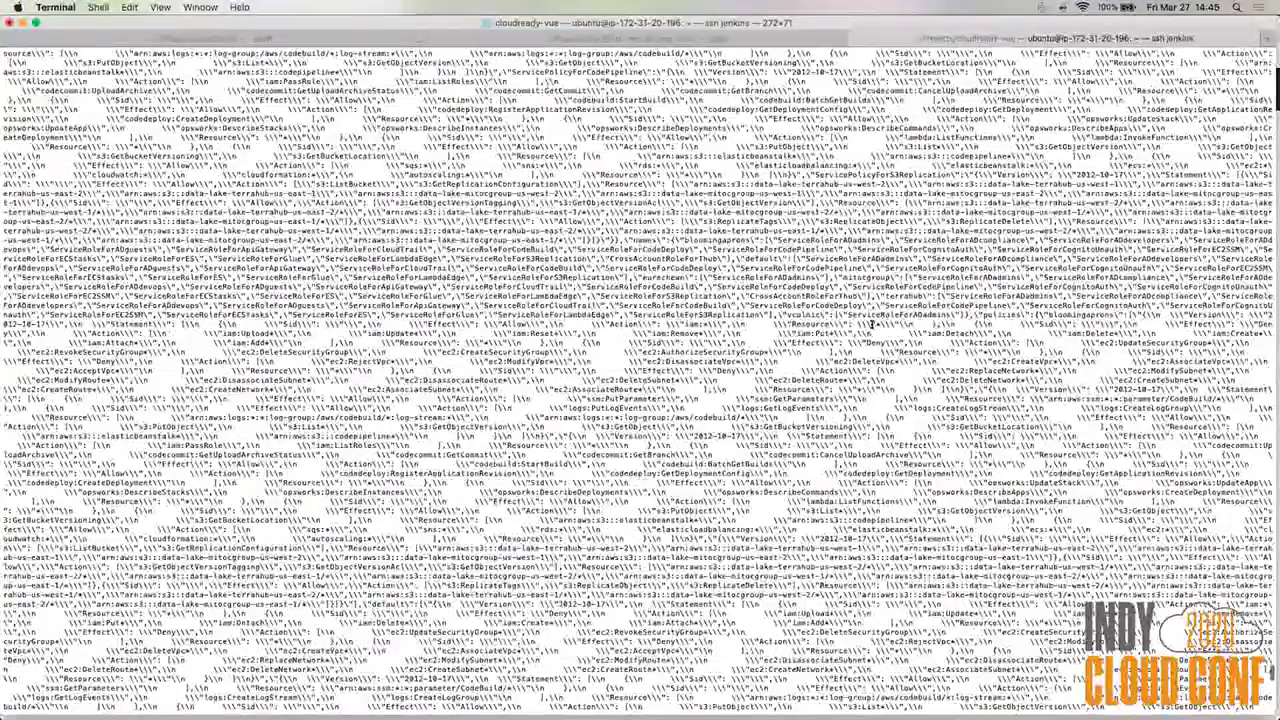
scroll(872, 325, up, 15)
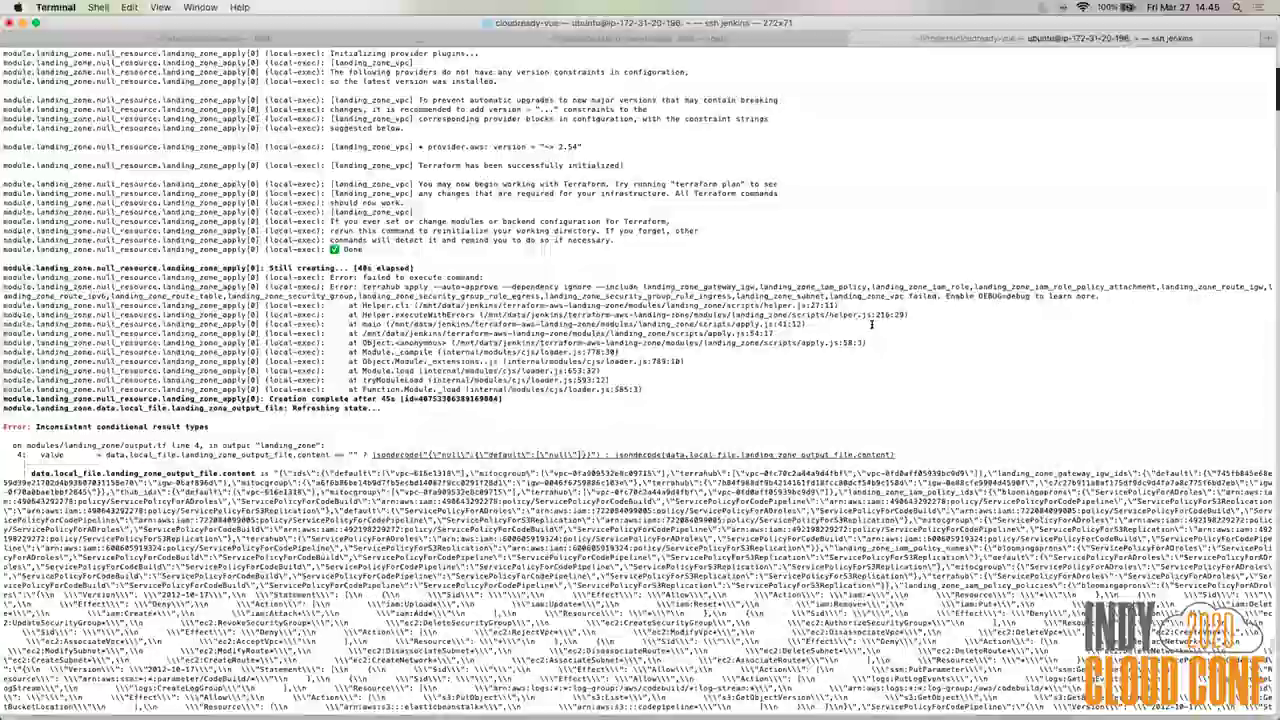
scroll(872, 325, down, 10)
scroll(872, 325, down, 20)
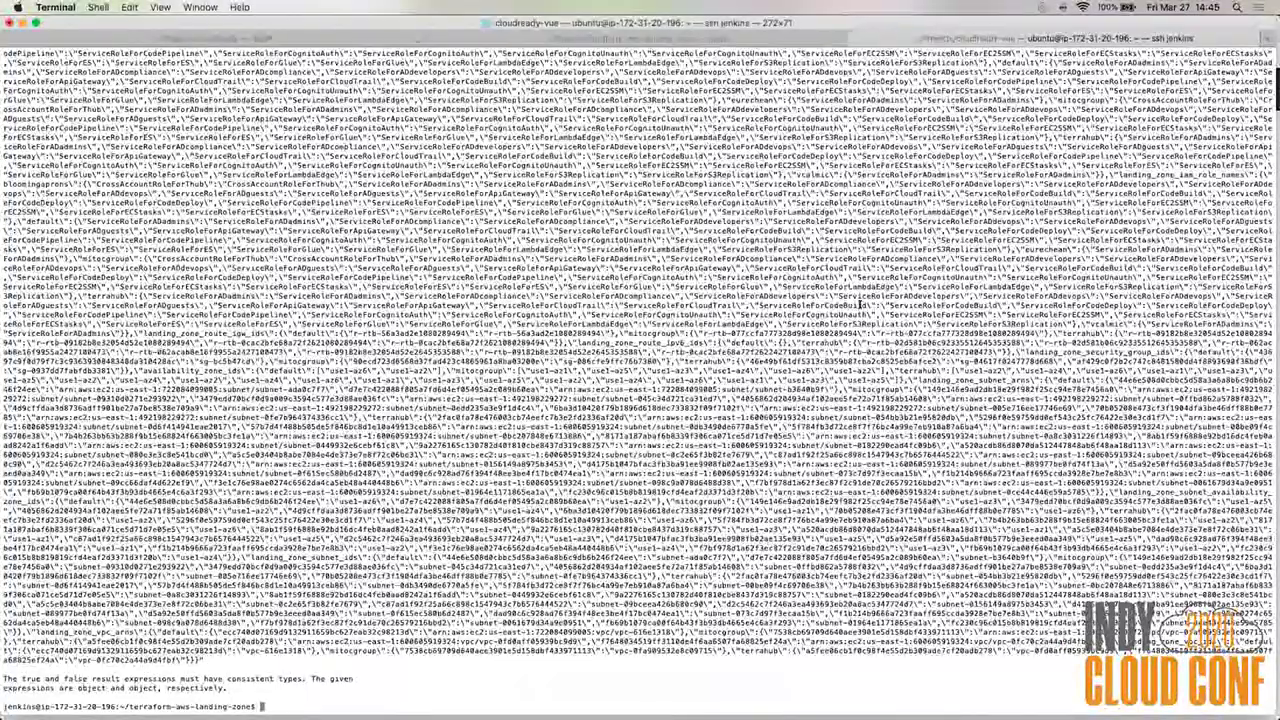
Switch to Chrome, close the page search, open the TerraHubCorp/terraform-aws-automation-demo repository and read through its README setup commands.
key(super+Tab)
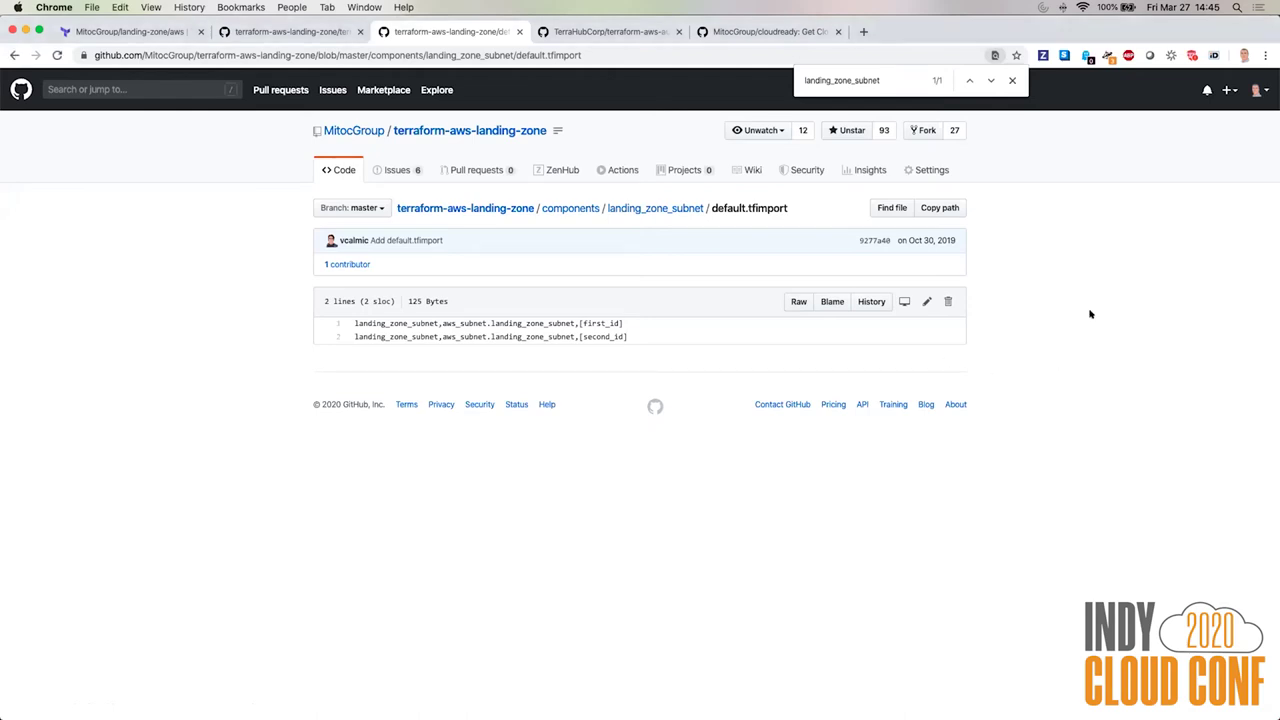
click(1012, 80)
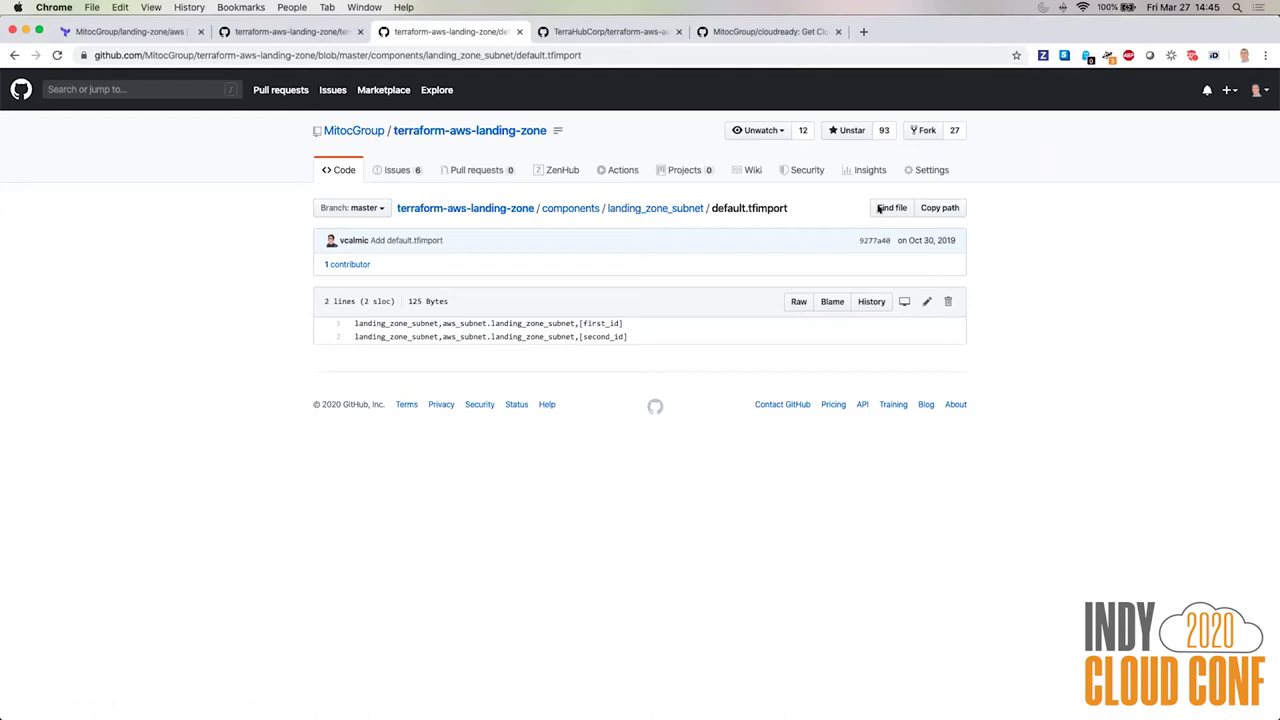
click(603, 32)
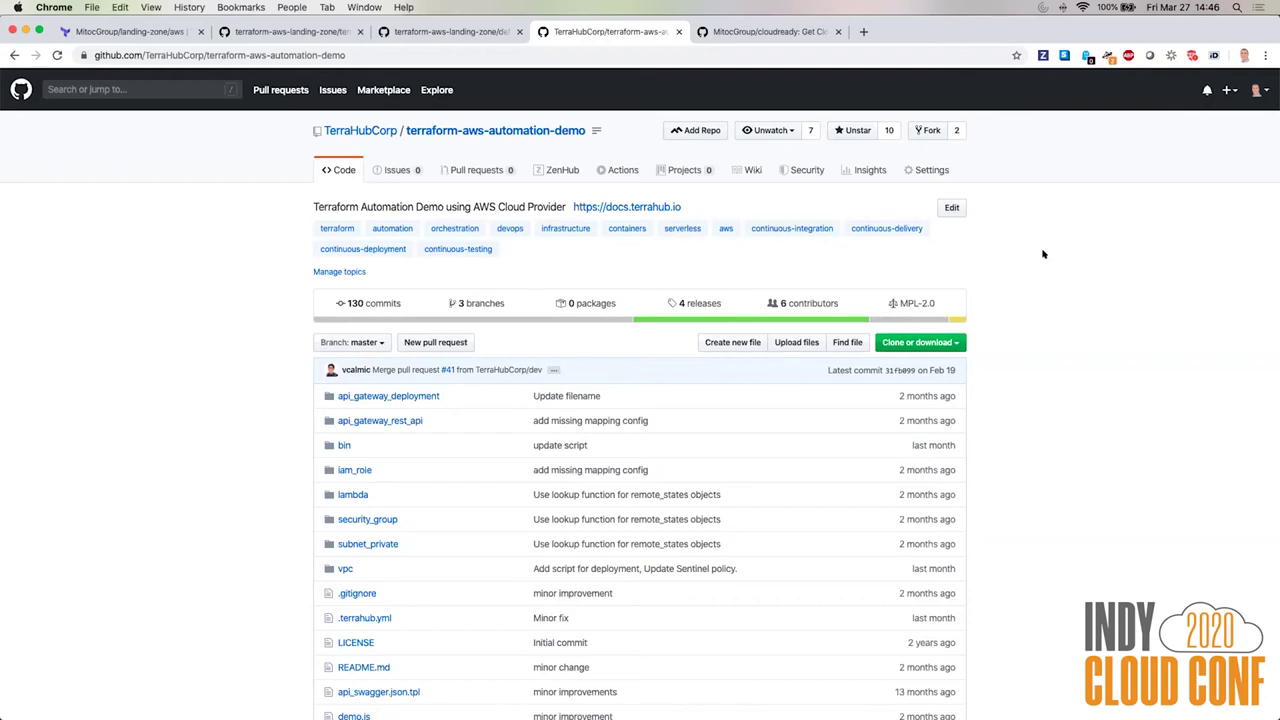
scroll(1042, 256, down, 8)
scroll(1042, 261, down, 7)
scroll(1082, 288, down, 7)
scroll(1082, 288, down, 9)
scroll(1082, 288, down, 5)
scroll(1082, 288, down, 6)
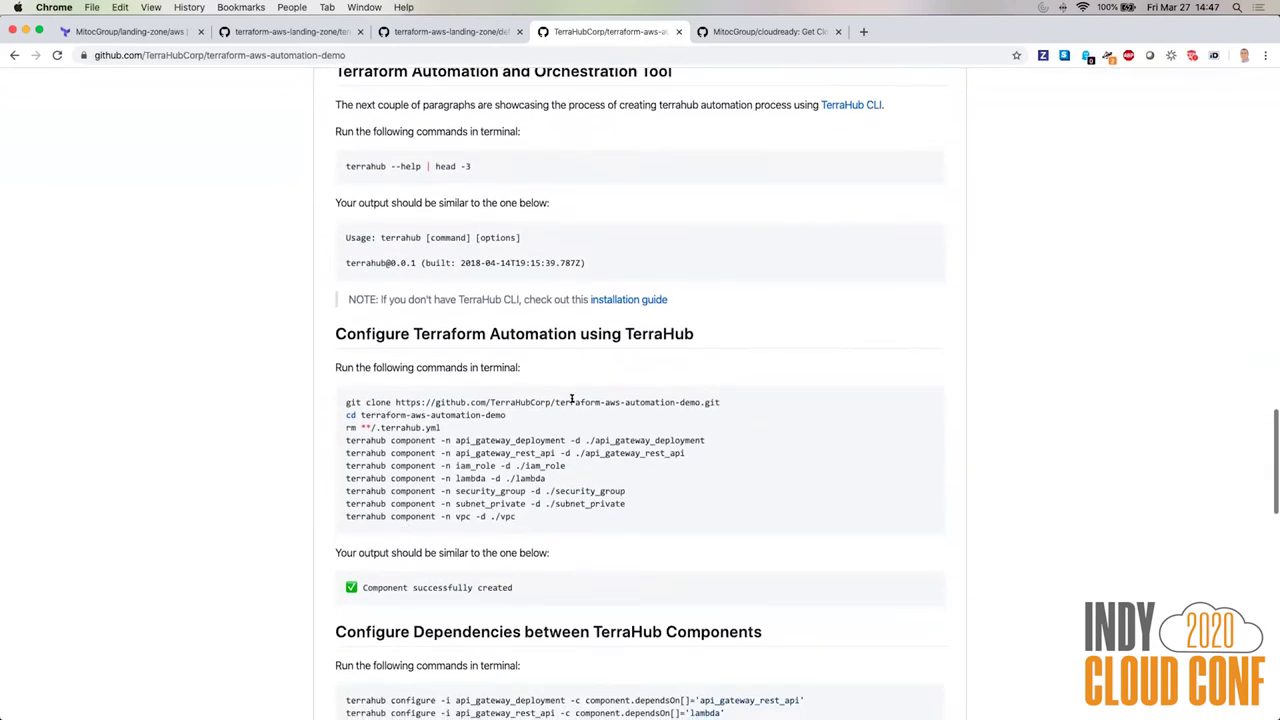
scroll(684, 448, down, 5)
scroll(684, 454, down, 10)
scroll(695, 453, up, 20)
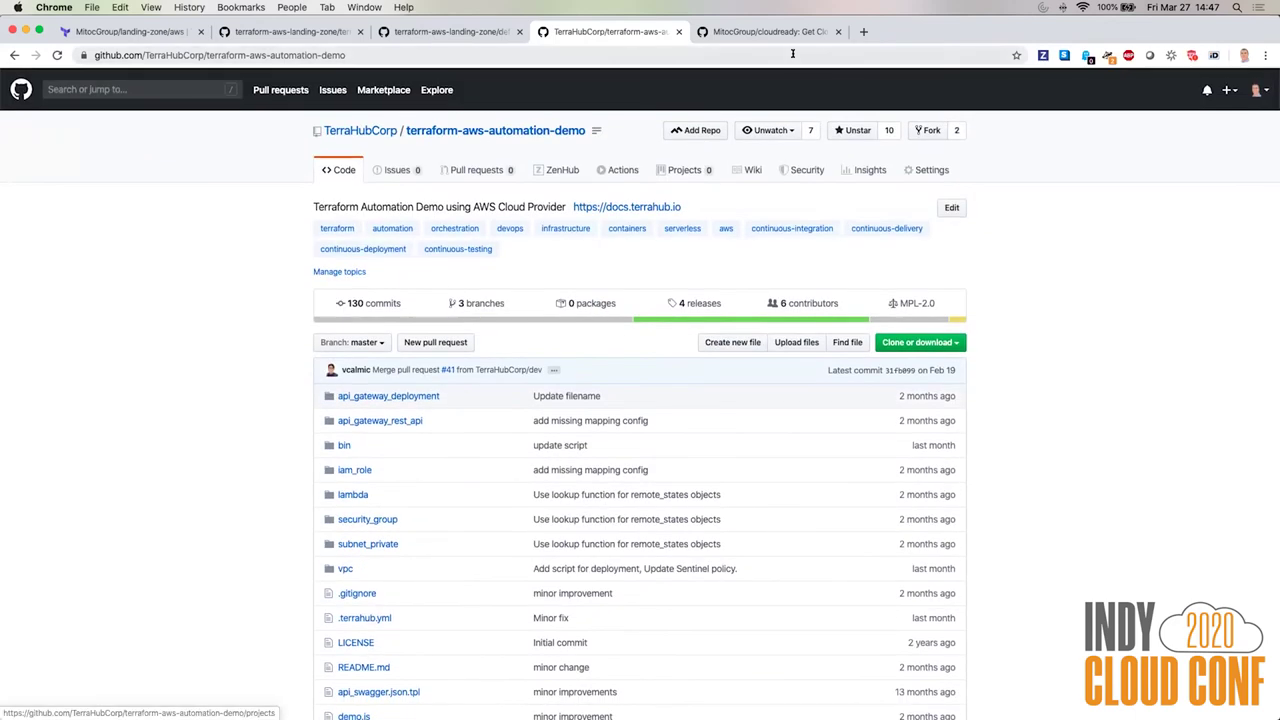
Bring up the MitocGroup/cloudready repository and switch it to the dev branch.
click(465, 34)
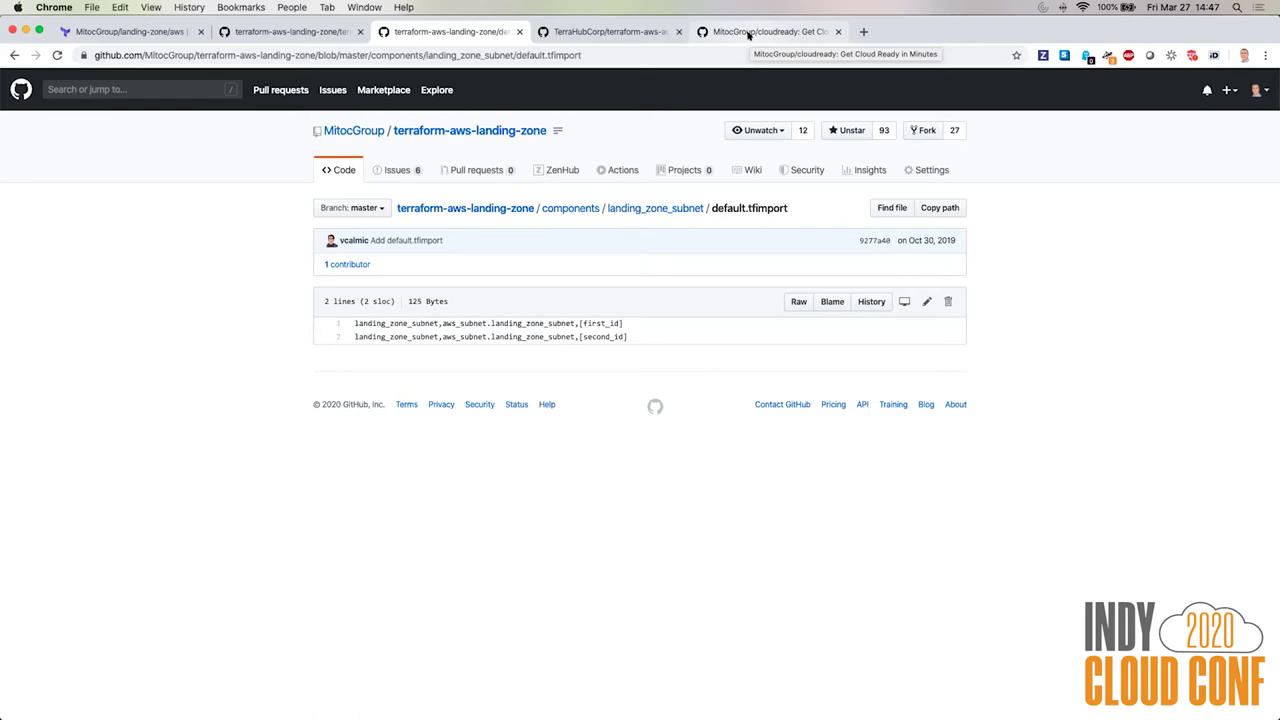
click(748, 34)
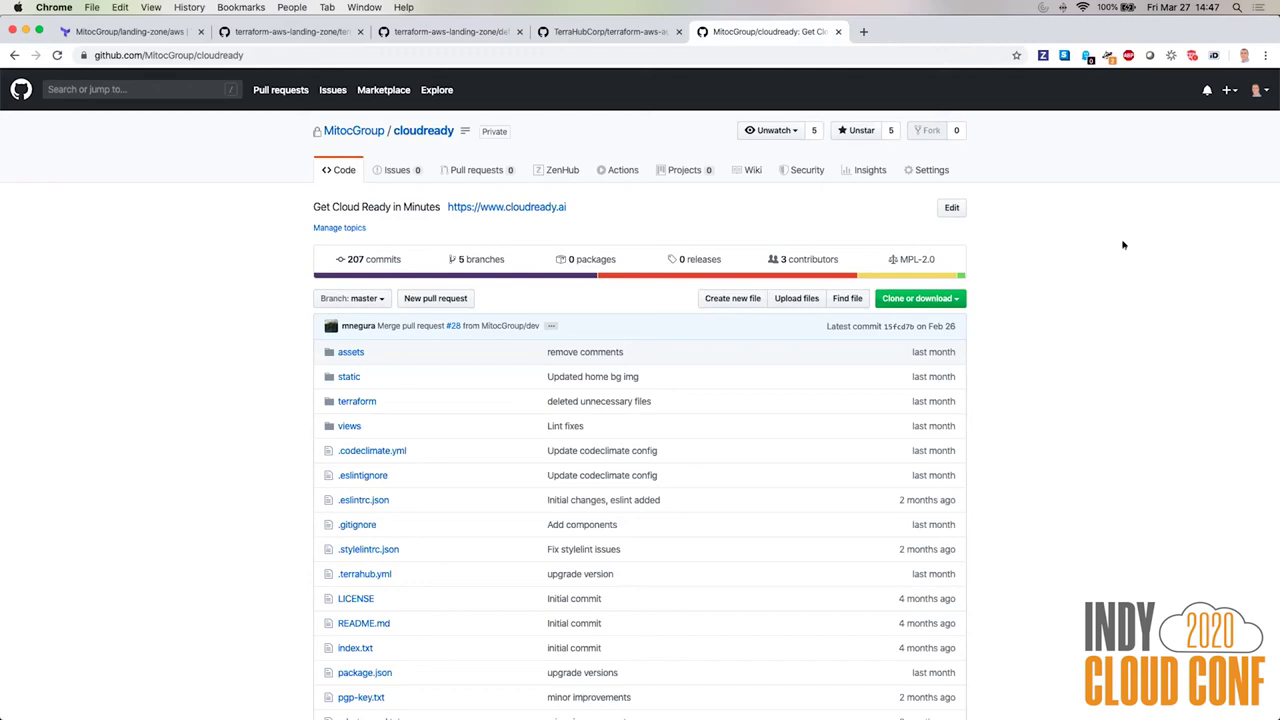
click(360, 298)
click(366, 421)
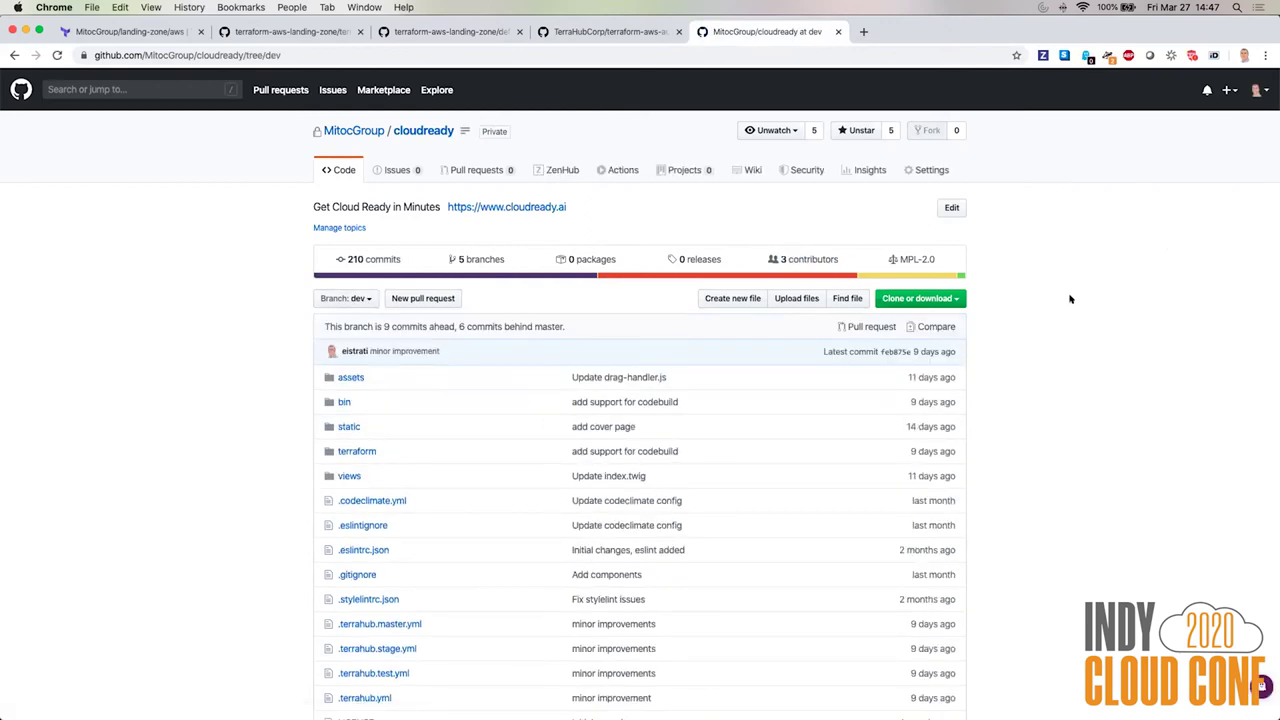
Start a new pull request from the dev branch with test as the base branch.
click(423, 298)
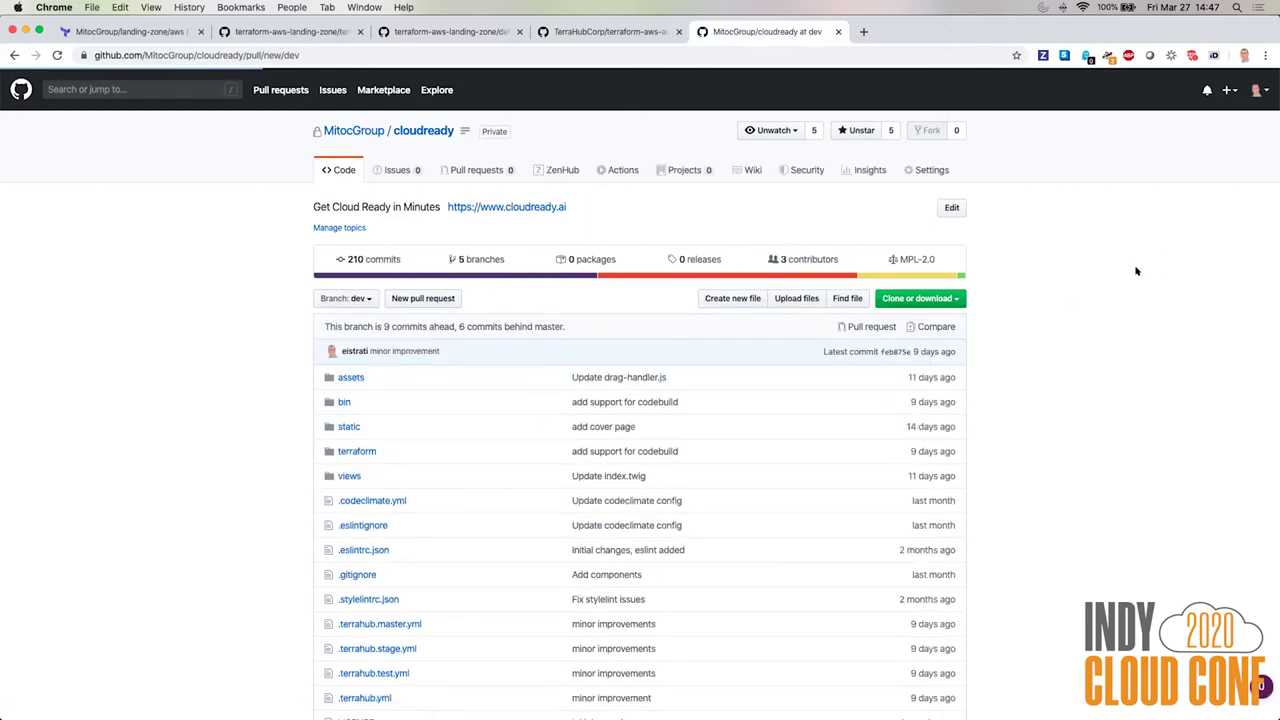
click(378, 266)
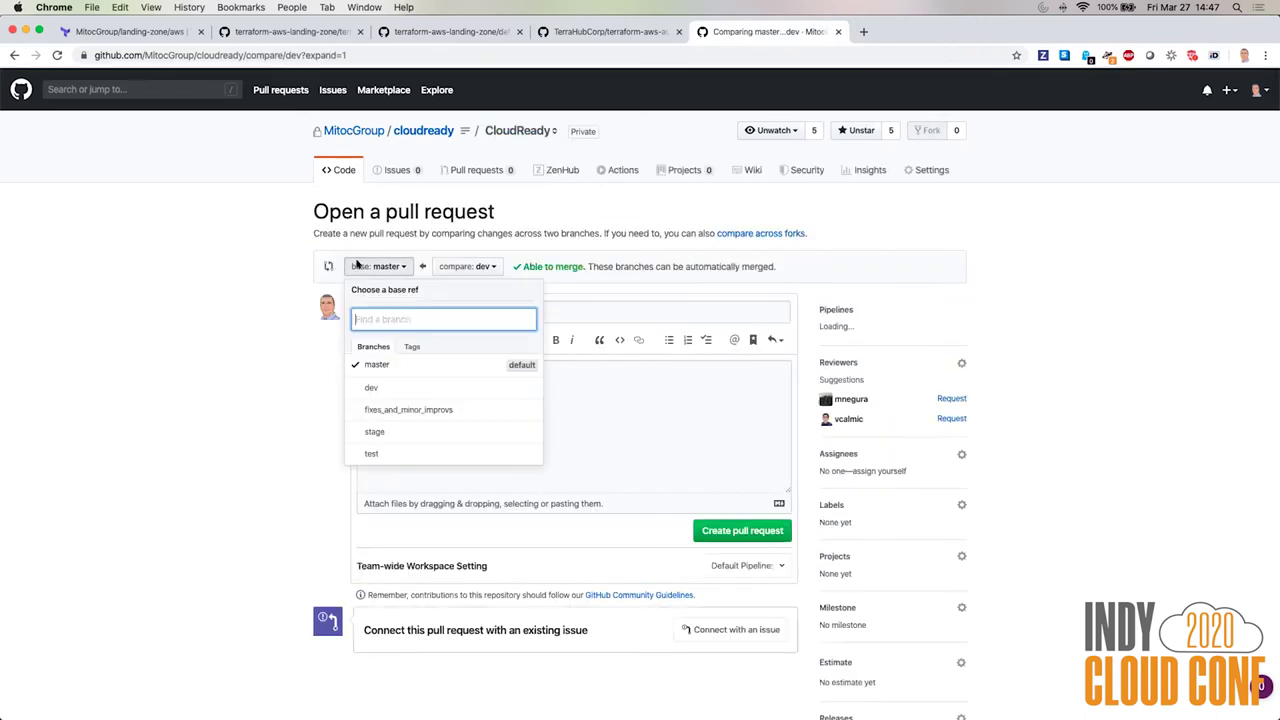
click(426, 453)
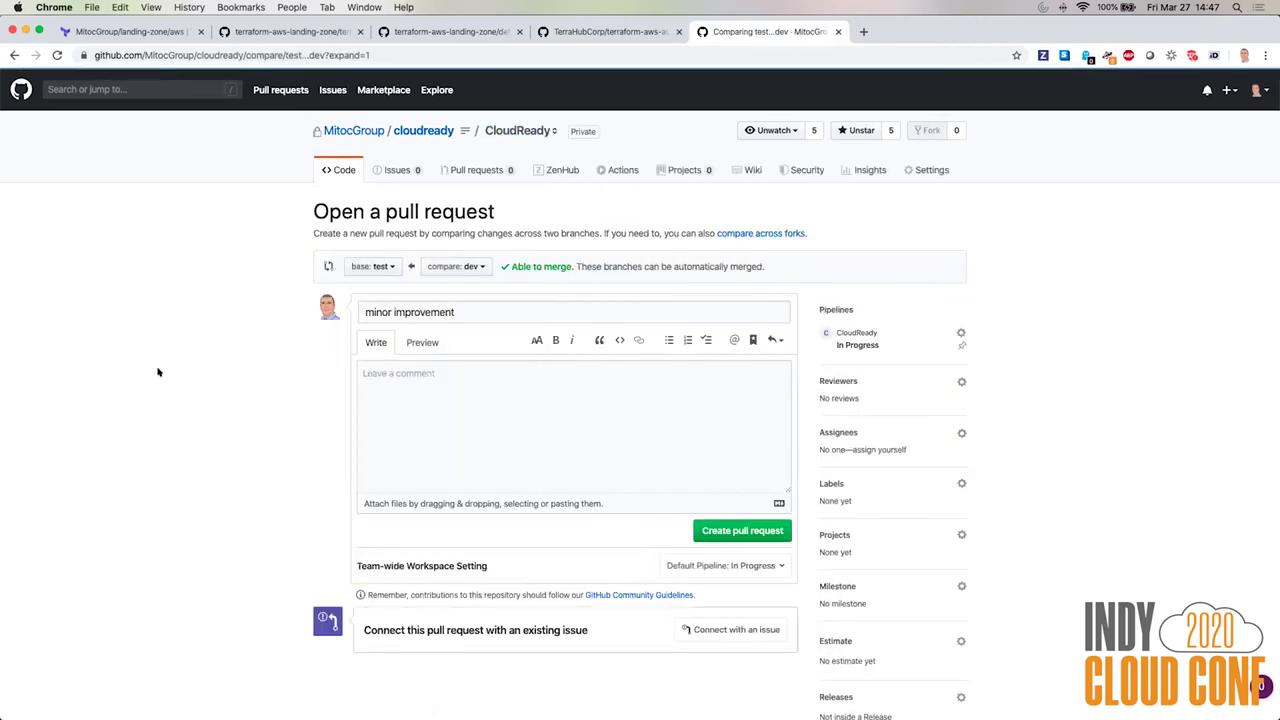
Review the .terrahub.yml diff and create the "minor improvement" pull request.
scroll(157, 372, down, 10)
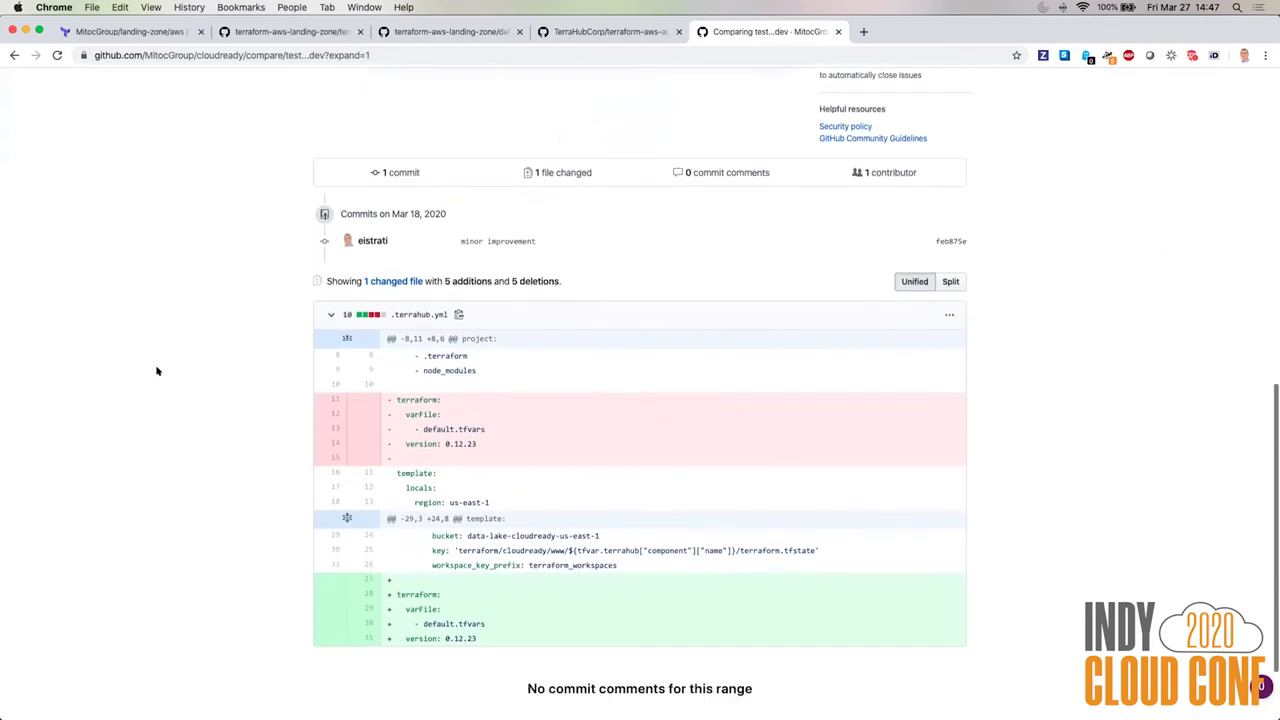
scroll(157, 371, down, 2)
scroll(157, 371, up, 12)
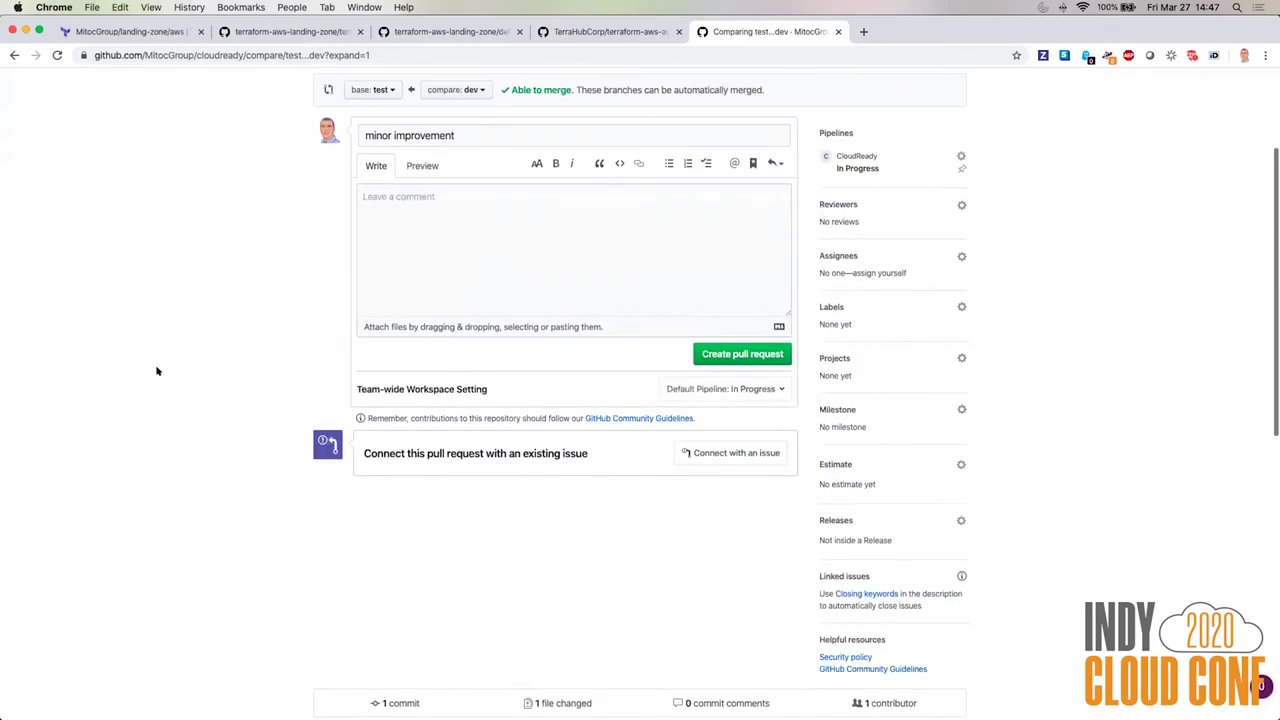
click(737, 529)
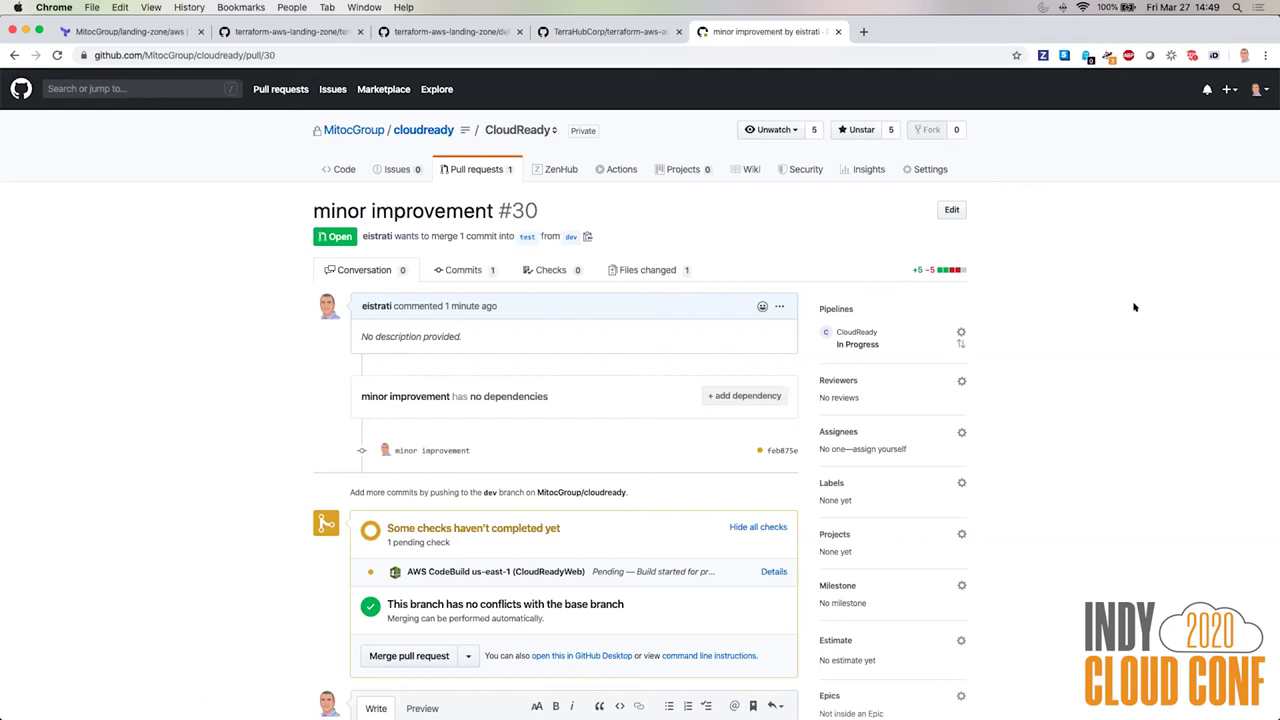
click(757, 527)
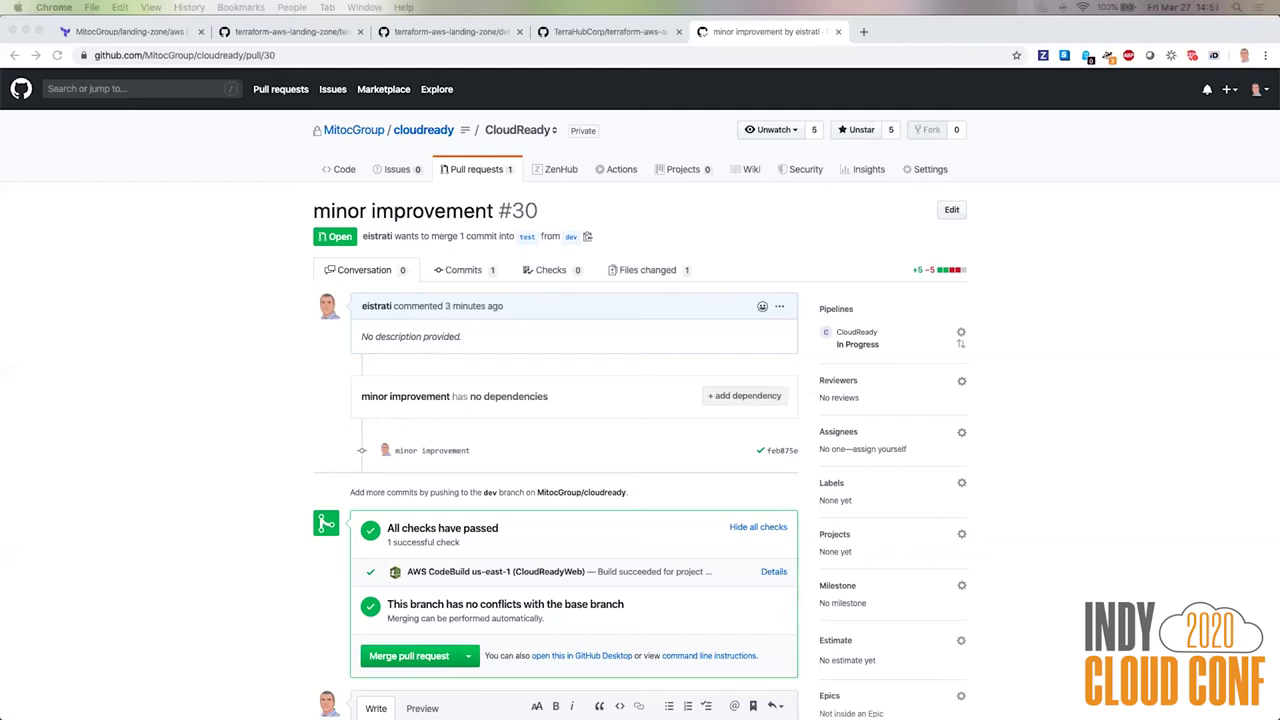
click(1031, 338)
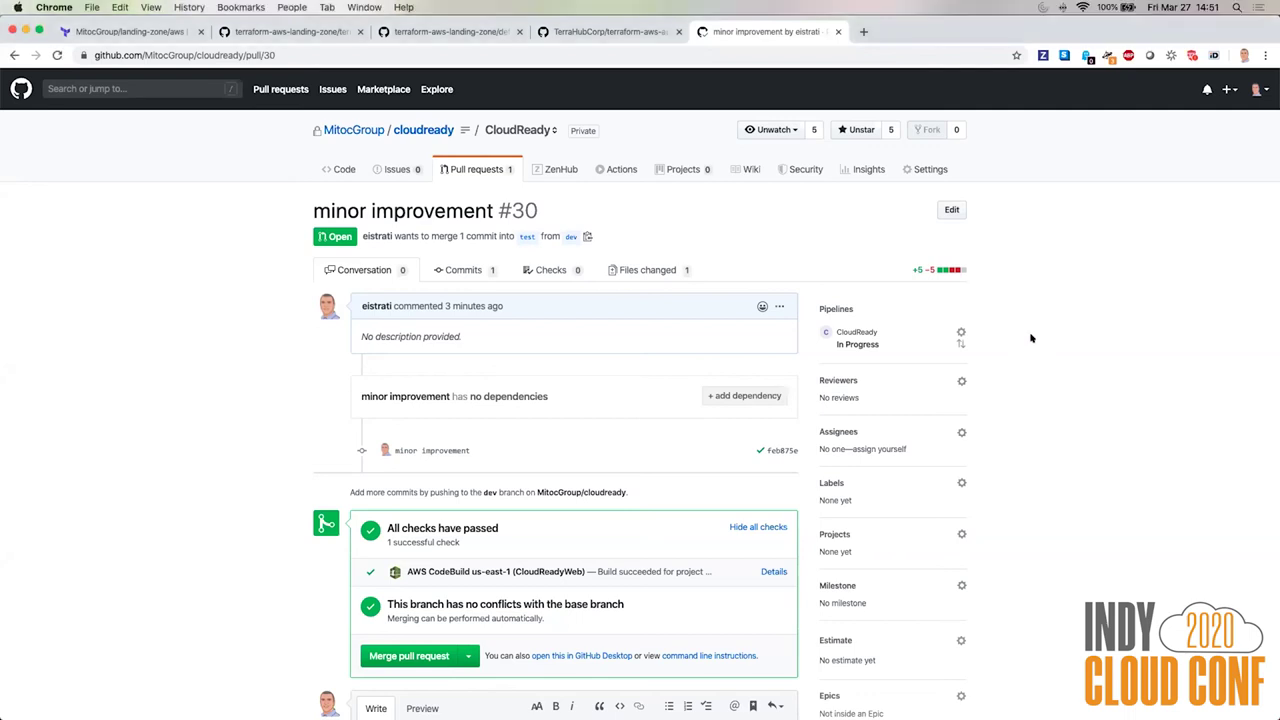